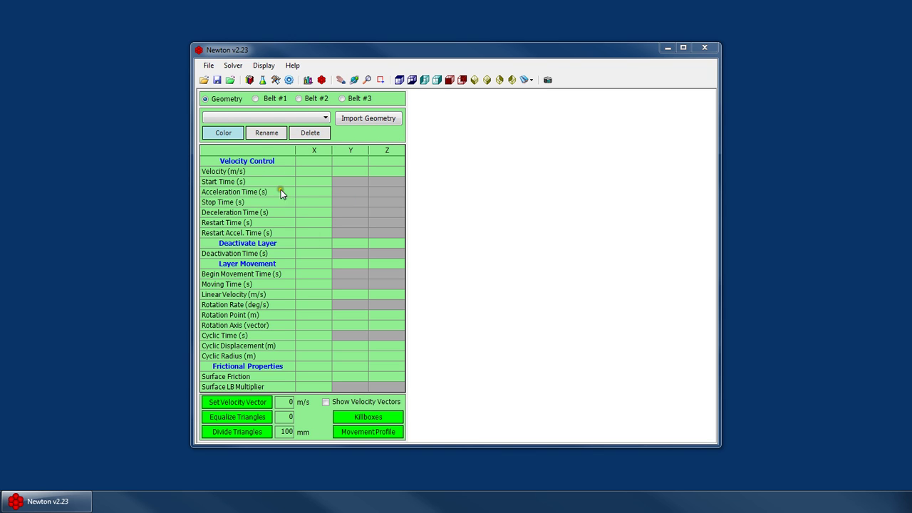
Step: Import the chute geometry from ShuttleChute.dxf and accept the import prompts
{"action": "left_click", "coordinate": [308, 294]}
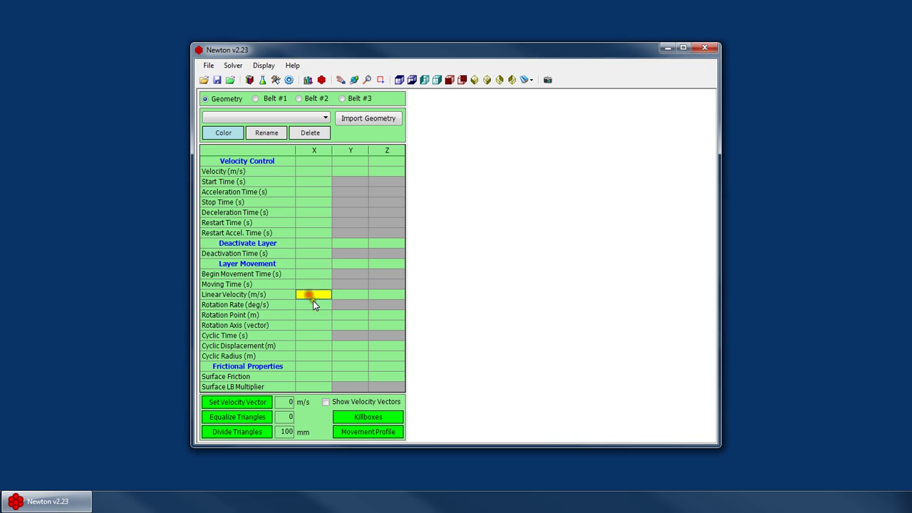
{"action": "left_click", "coordinate": [309, 256]}
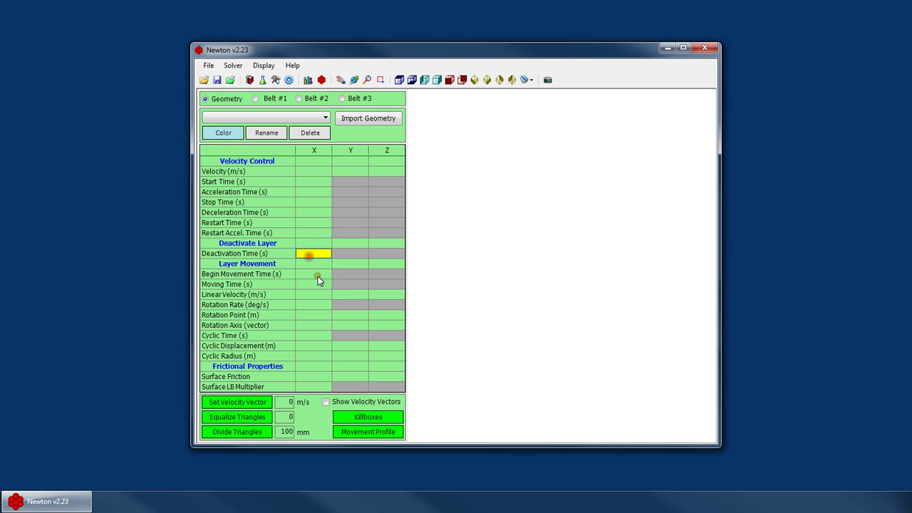
{"action": "left_click", "coordinate": [377, 120]}
{"action": "left_click", "coordinate": [591, 203]}
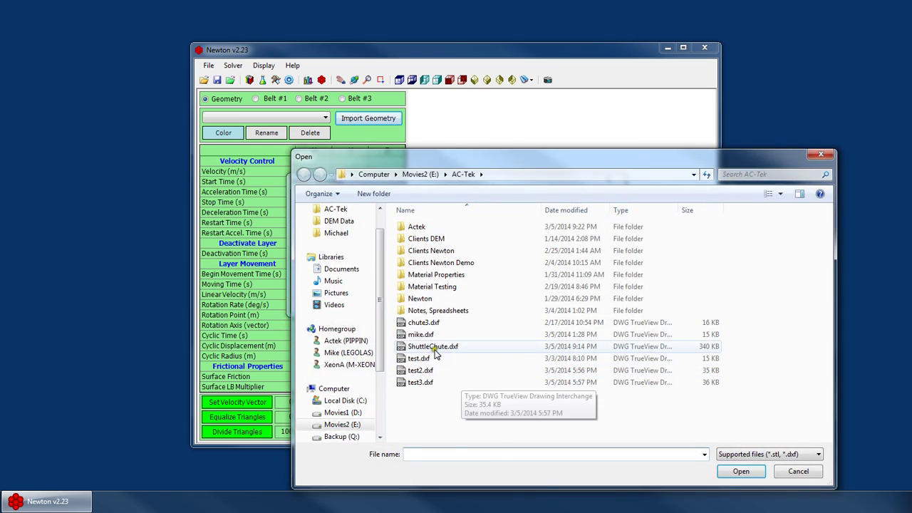
{"action": "double_click", "coordinate": [434, 348]}
{"action": "left_click", "coordinate": [643, 297]}
{"action": "left_click", "coordinate": [536, 274]}
{"action": "right_click", "coordinate": [476, 147]}
{"action": "left_click", "coordinate": [541, 273]}
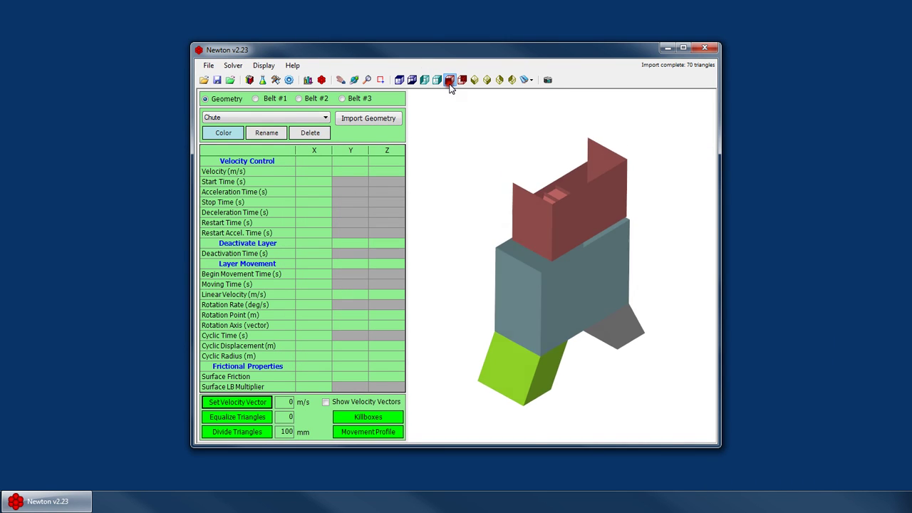
Step: Maximize the window and inspect the imported shuttle chute from preset isometric views and from several angles, including above
{"action": "left_click", "coordinate": [449, 80]}
{"action": "left_click", "coordinate": [488, 80]}
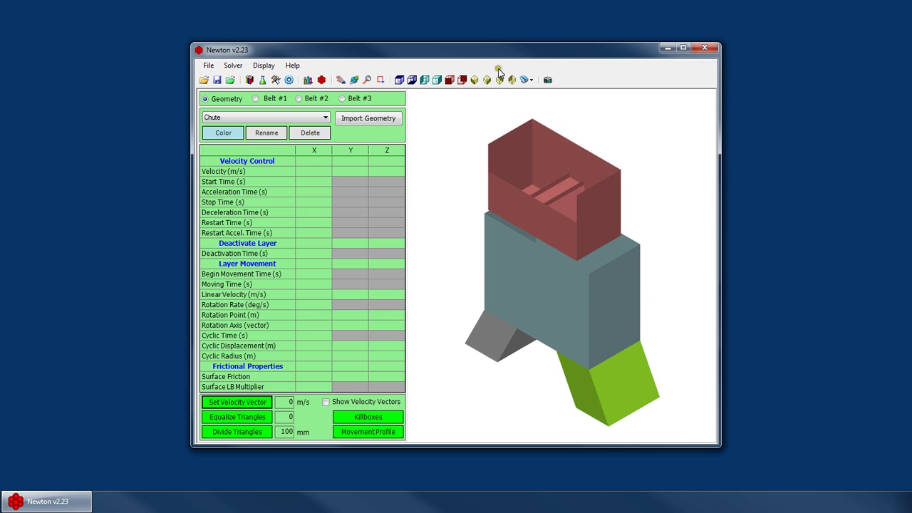
{"action": "double_click", "coordinate": [506, 53]}
{"action": "scroll", "coordinate": [553, 197], "scroll_direction": "down", "scroll_amount": 3}
{"action": "scroll", "coordinate": [584, 150], "scroll_direction": "up", "scroll_amount": 5}
{"action": "right_click", "coordinate": [601, 142]}
{"action": "left_click", "coordinate": [635, 161]}
{"action": "left_click_drag", "start_coordinate": [613, 261], "coordinate": [696, 178]}
{"action": "left_click_drag", "start_coordinate": [502, 212], "coordinate": [490, 446]}
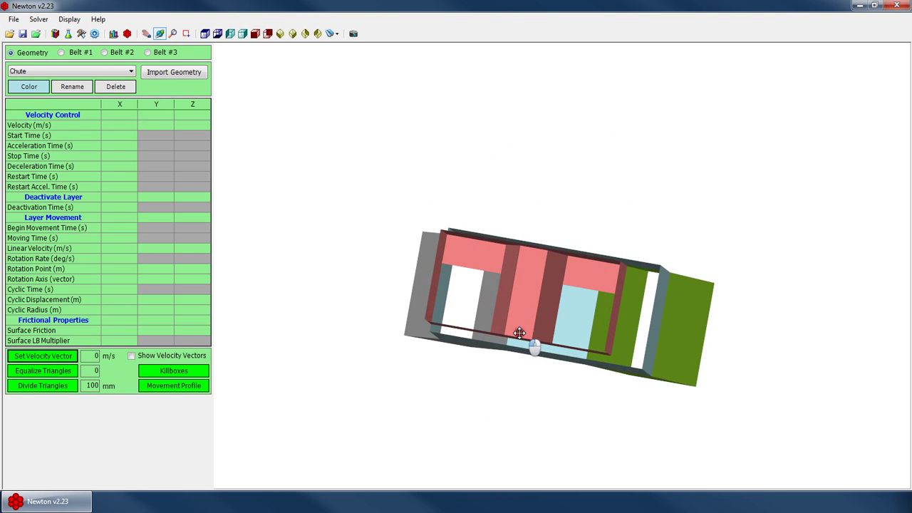
{"action": "left_click_drag", "start_coordinate": [519, 334], "coordinate": [446, 421]}
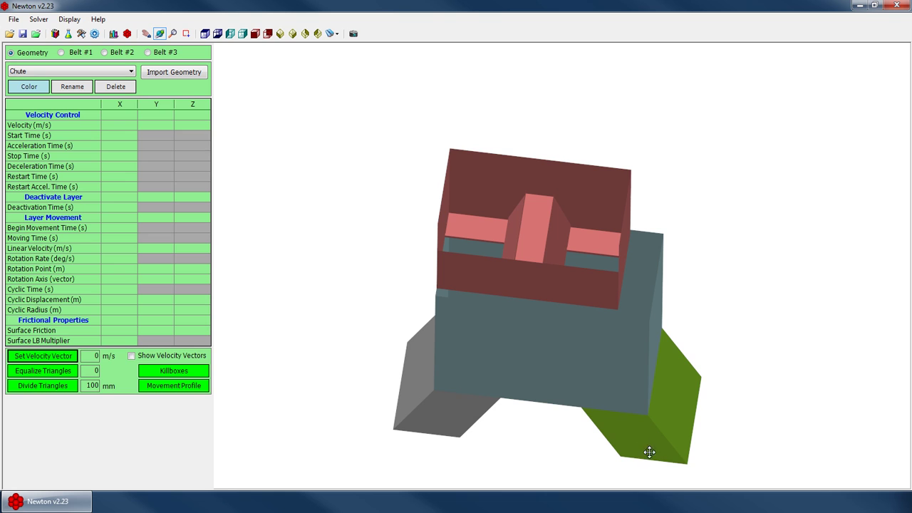
{"action": "left_click_drag", "start_coordinate": [582, 420], "coordinate": [502, 340]}
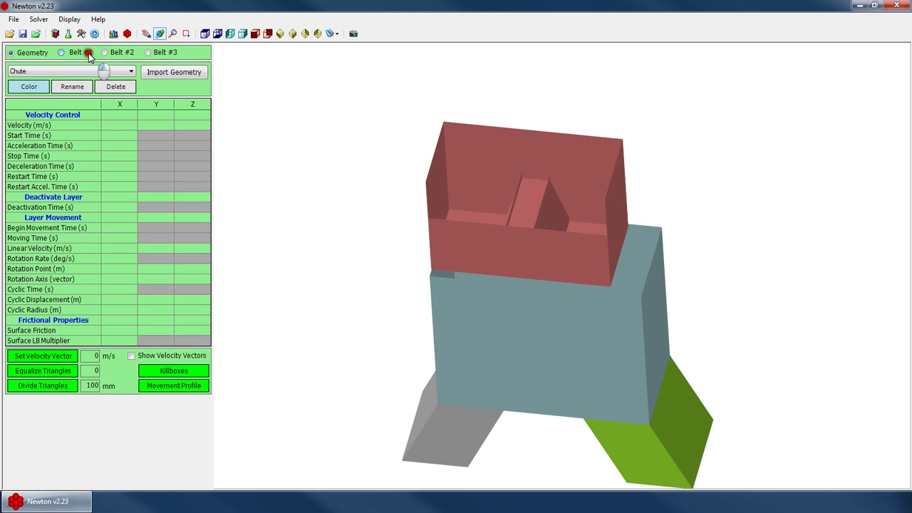
Step: Try out a conveyor on Belt #1 with an 1800 mm belt width, and clear that width again
{"action": "left_click", "coordinate": [84, 52]}
{"action": "left_click", "coordinate": [176, 77]}
{"action": "type", "text": "18"}
{"action": "key", "text": "Return"}
{"action": "left_click", "coordinate": [189, 201]}
{"action": "left_click_drag", "start_coordinate": [576, 298], "coordinate": [484, 259]}
{"action": "left_click_drag", "start_coordinate": [577, 248], "coordinate": [396, 301]}
{"action": "scroll", "coordinate": [515, 207], "scroll_direction": "down", "scroll_amount": 5}
{"action": "left_click_drag", "start_coordinate": [515, 207], "coordinate": [566, 288]}
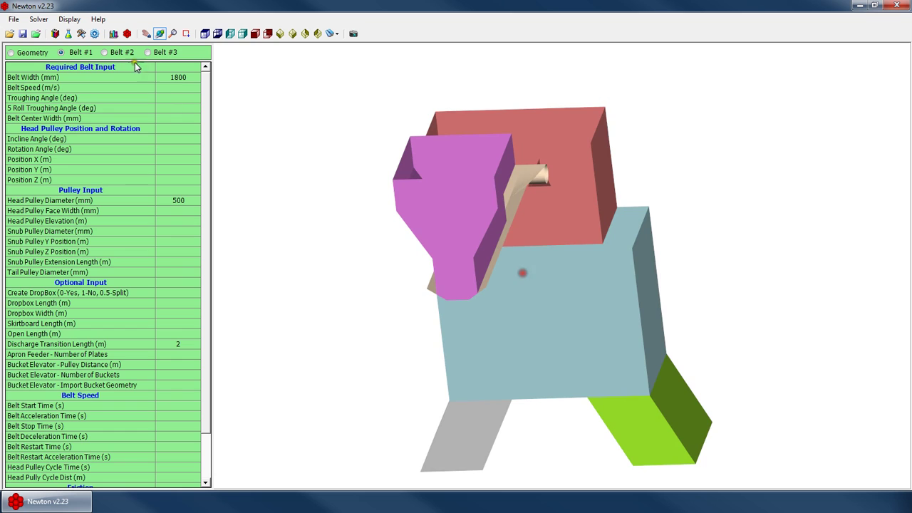
{"action": "left_click", "coordinate": [179, 77]}
{"action": "key", "text": "Delete"}
Step: Display the chute surfaces as wireframe so the shuttle's internal parts can be examined
{"action": "left_click_drag", "start_coordinate": [502, 278], "coordinate": [533, 286]}
{"action": "scroll", "coordinate": [533, 285], "scroll_direction": "up", "scroll_amount": 3}
{"action": "right_click", "coordinate": [558, 257]}
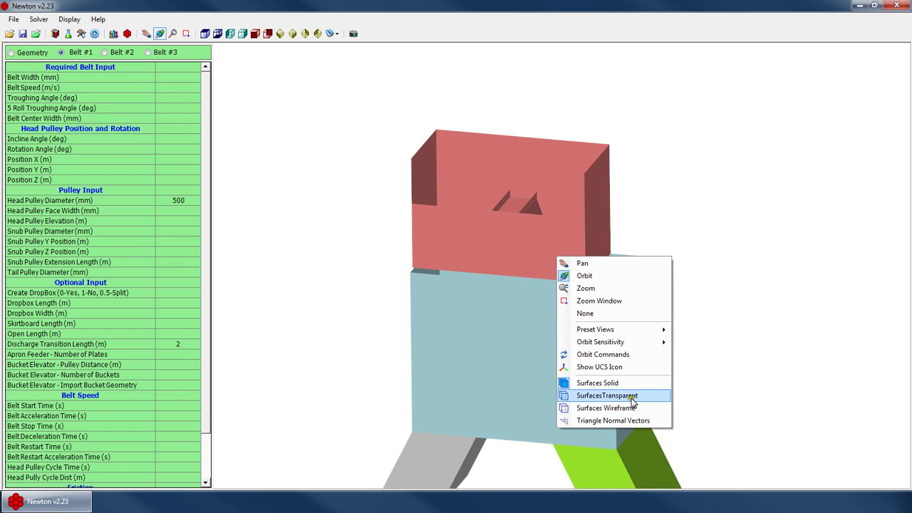
{"action": "left_click", "coordinate": [606, 396]}
{"action": "left_click_drag", "start_coordinate": [513, 356], "coordinate": [551, 331]}
{"action": "scroll", "coordinate": [551, 331], "scroll_direction": "up", "scroll_amount": 2}
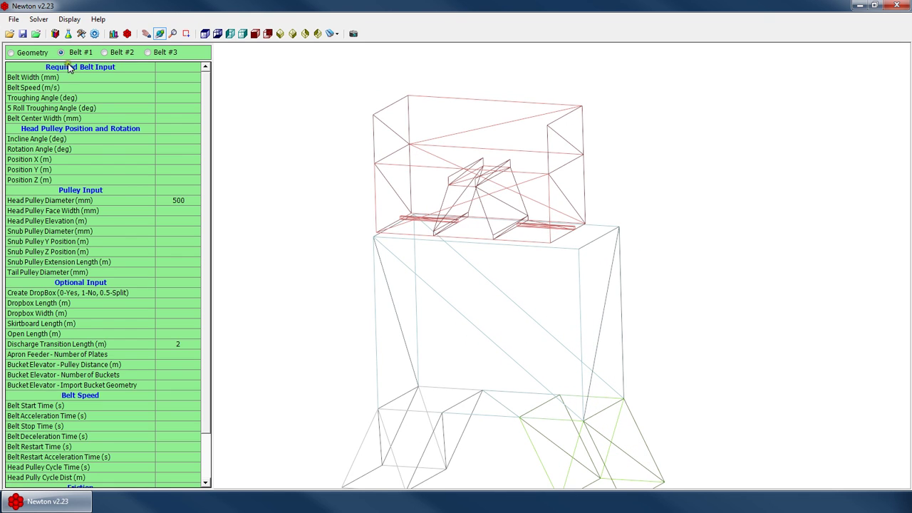
Step: Select the Shuttle geometry layer and set its begin movement time to 3 s
{"action": "left_click", "coordinate": [26, 54]}
{"action": "left_click", "coordinate": [30, 71]}
{"action": "left_click", "coordinate": [29, 104]}
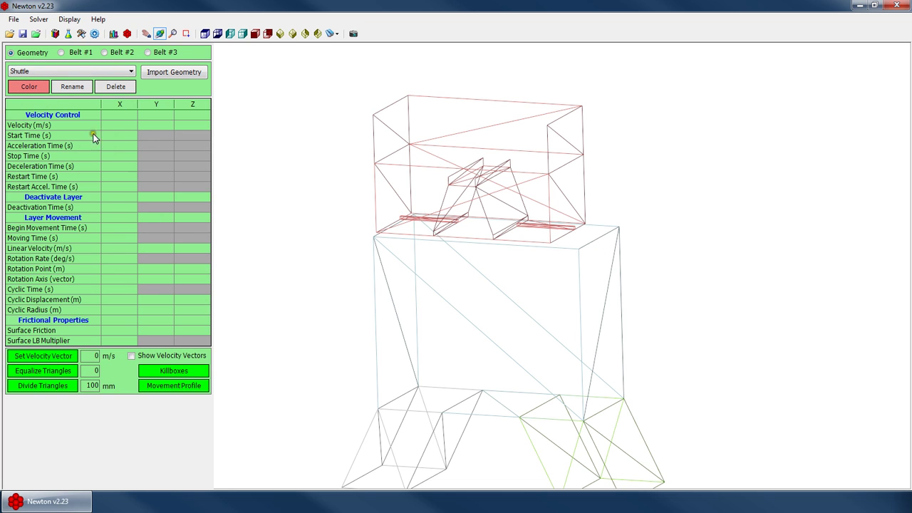
{"action": "left_click", "coordinate": [123, 221]}
{"action": "left_click", "coordinate": [116, 228]}
{"action": "left_click_drag", "start_coordinate": [462, 229], "coordinate": [403, 318]}
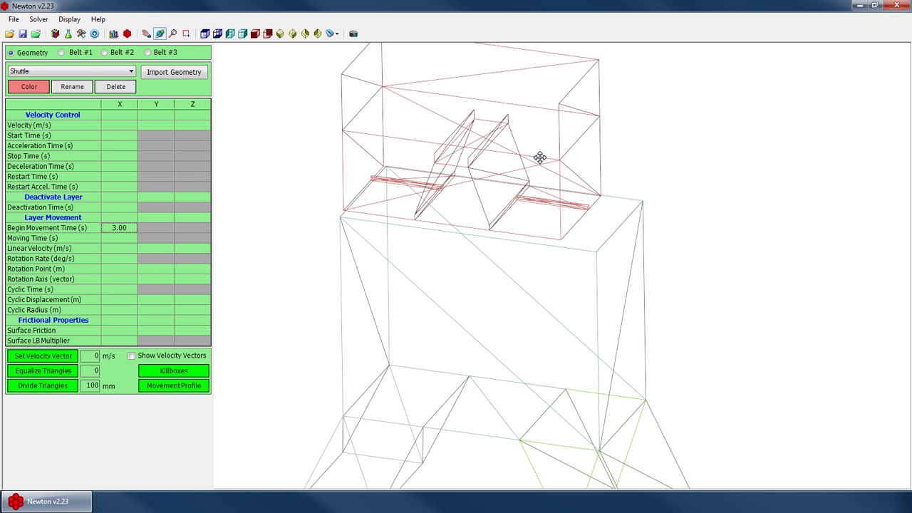
{"action": "key", "text": "Return"}
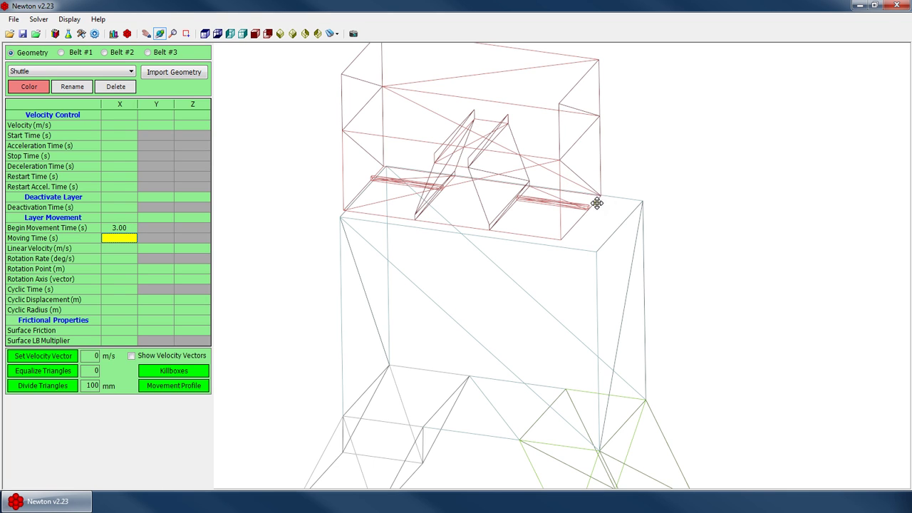
Step: Set the Shuttle layer's moving time to 4 s and its linear velocity in X to 0.20 m/s
{"action": "left_click_drag", "start_coordinate": [604, 202], "coordinate": [597, 192]}
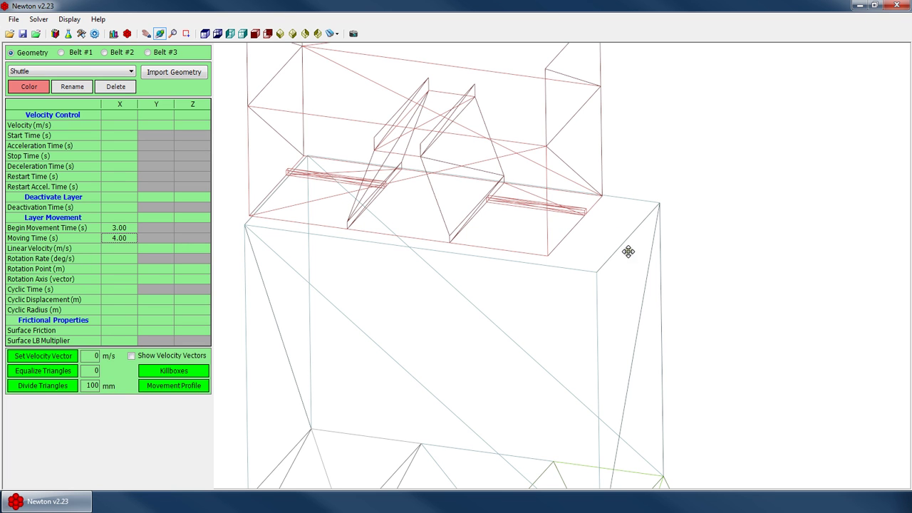
{"action": "scroll", "coordinate": [627, 248], "scroll_direction": "down", "scroll_amount": 10}
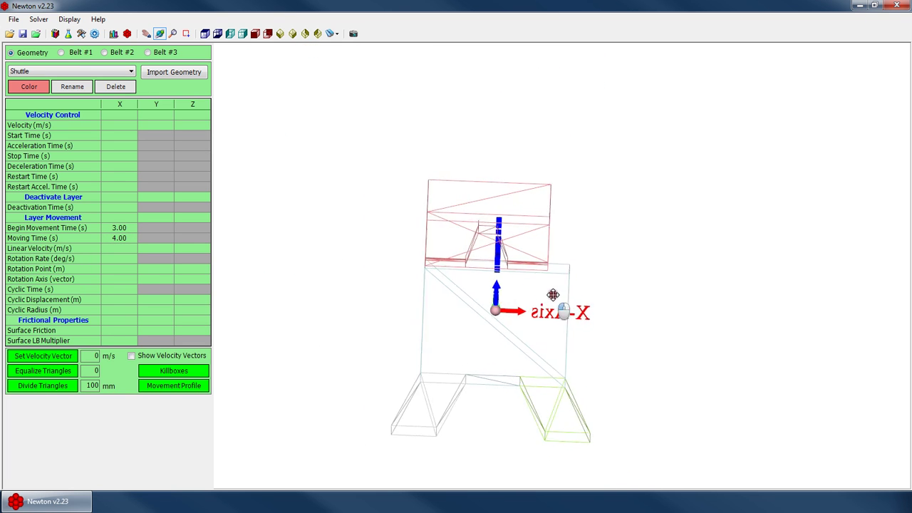
{"action": "left_click_drag", "start_coordinate": [555, 292], "coordinate": [308, 332]}
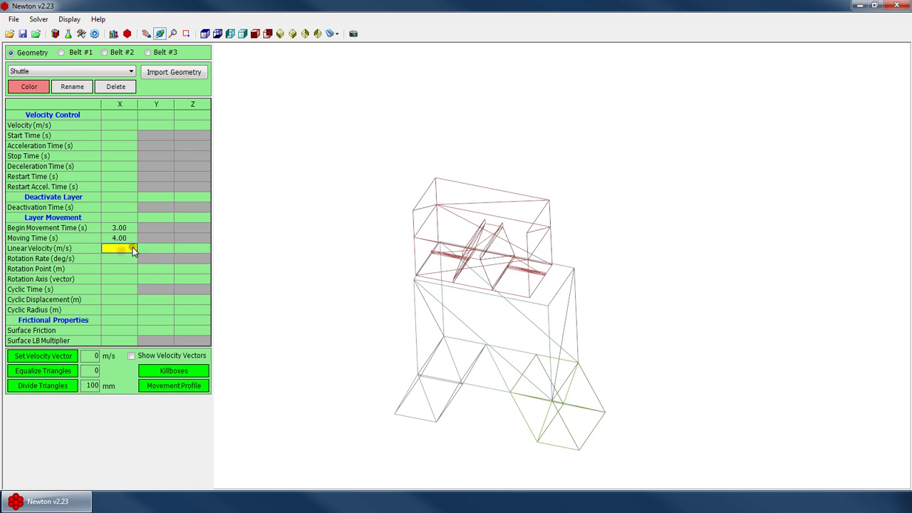
{"action": "key", "text": "Return"}
{"action": "key", "text": "Up"}
{"action": "key", "text": "Up"}
{"action": "key", "text": "Down"}
{"action": "key", "text": "Down"}
{"action": "key", "text": "Up"}
{"action": "key", "text": "Up"}
{"action": "left_click_drag", "start_coordinate": [465, 337], "coordinate": [515, 349]}
Step: Configure generation point 1 with the Spheres Only 200mm material group, the Clusters generation method and a cluster count of 1
{"action": "left_click", "coordinate": [95, 33]}
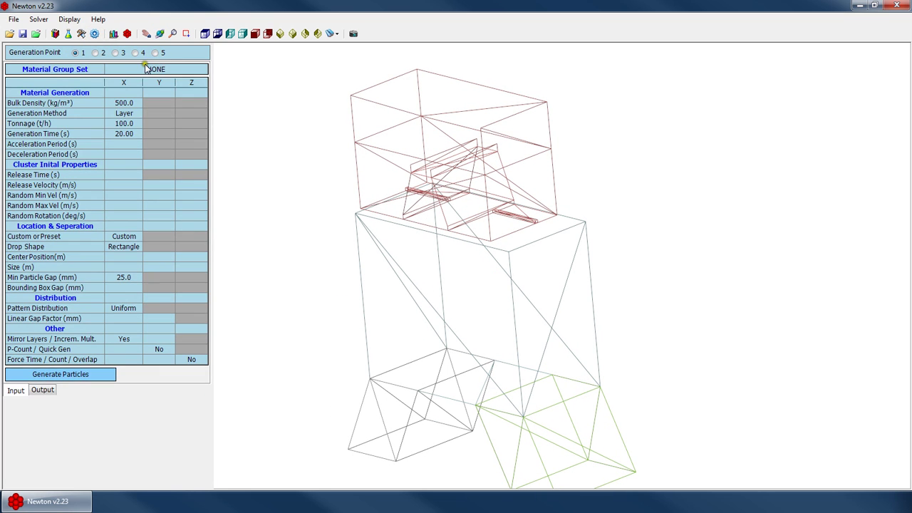
{"action": "left_click", "coordinate": [151, 68]}
{"action": "left_click", "coordinate": [163, 89]}
{"action": "left_click", "coordinate": [124, 114]}
{"action": "left_click", "coordinate": [133, 116]}
{"action": "left_click", "coordinate": [126, 143]}
{"action": "left_click", "coordinate": [129, 135]}
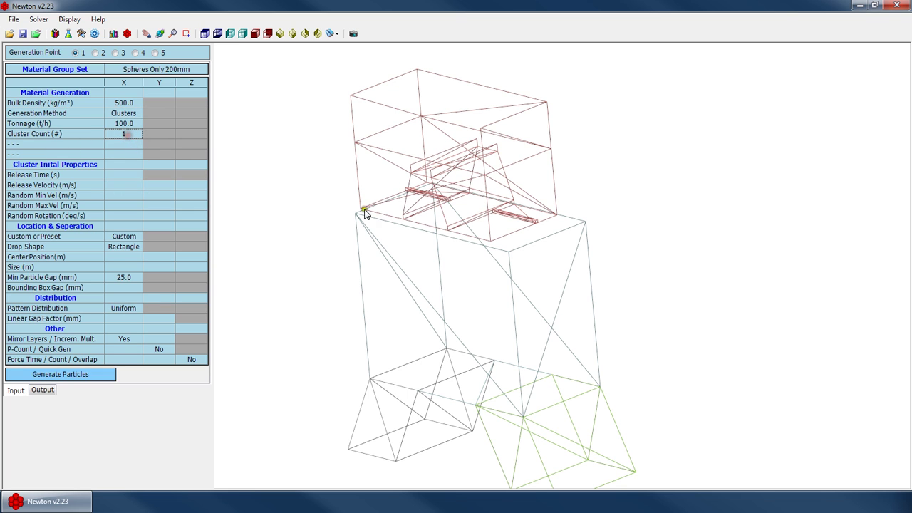
Step: Generate the particles for generation point 1 and check the sphere's placement beside the chute
{"action": "scroll", "coordinate": [437, 219], "scroll_direction": "down", "scroll_amount": 2}
{"action": "left_click", "coordinate": [71, 375]}
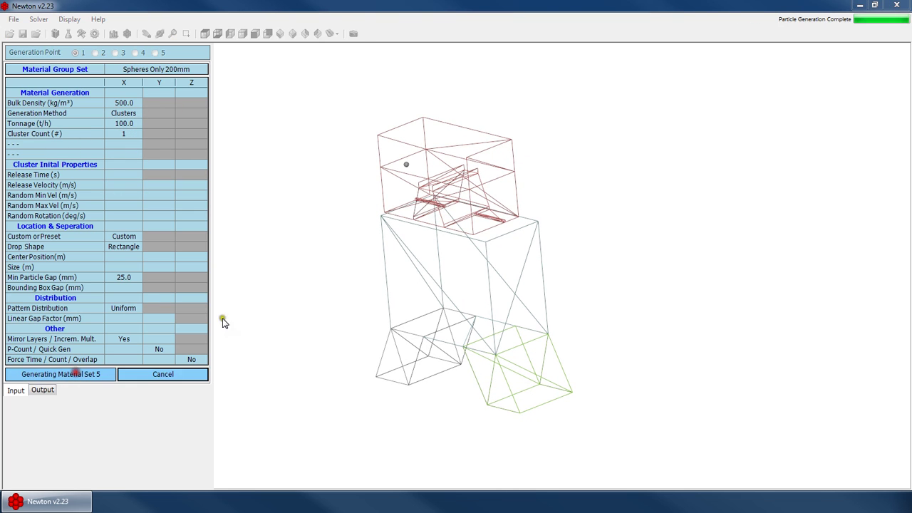
{"action": "left_click", "coordinate": [491, 277]}
{"action": "right_click", "coordinate": [468, 201]}
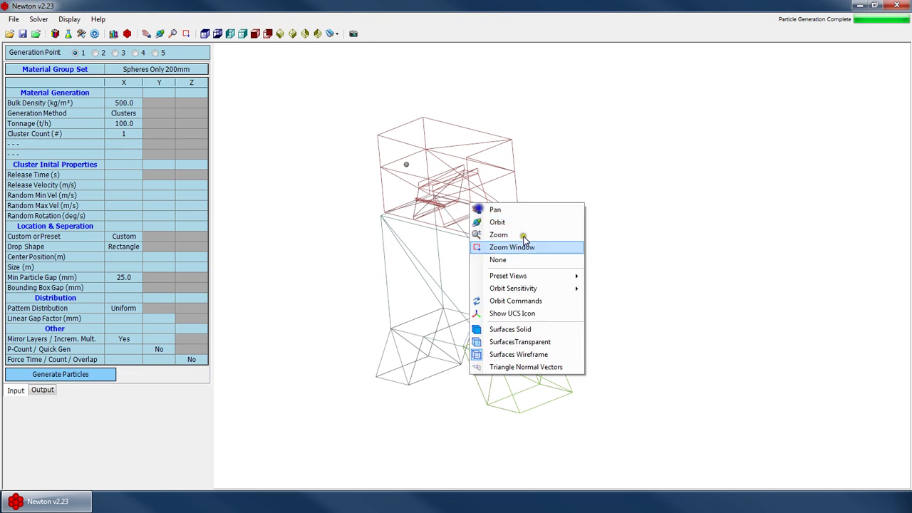
{"action": "left_click", "coordinate": [524, 224]}
{"action": "left_click_drag", "start_coordinate": [441, 214], "coordinate": [381, 214]}
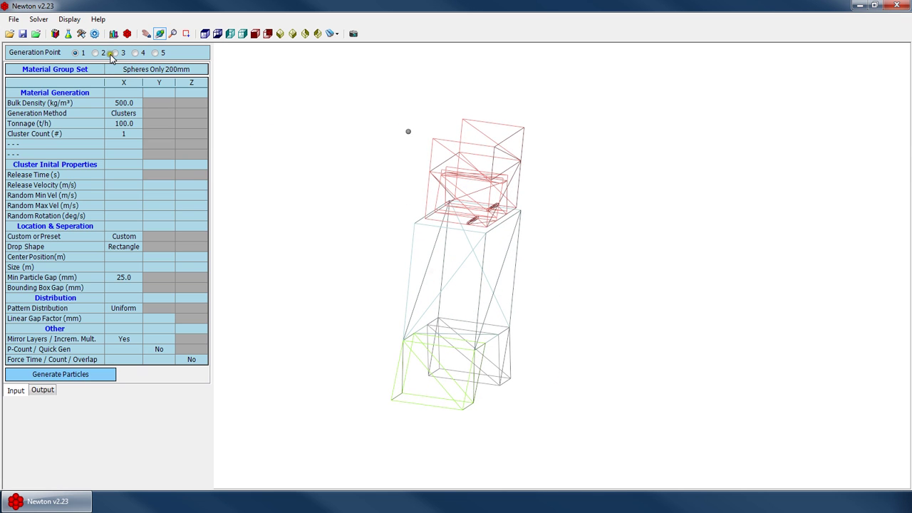
Step: Return to the geometry setup and run the simulation of the moving shuttle
{"action": "left_click", "coordinate": [88, 34]}
{"action": "right_click", "coordinate": [477, 222]}
{"action": "left_click", "coordinate": [521, 259]}
{"action": "left_click_drag", "start_coordinate": [542, 304], "coordinate": [399, 254]}
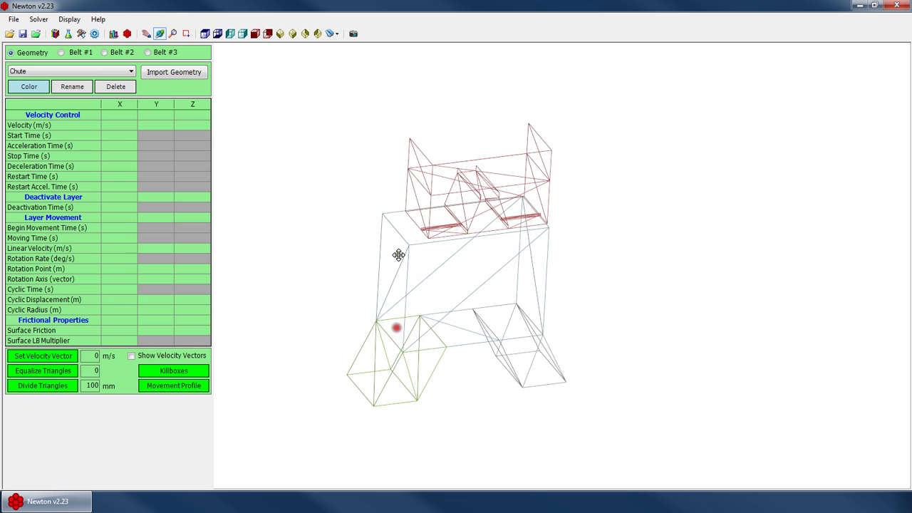
{"action": "left_click", "coordinate": [38, 20]}
{"action": "left_click", "coordinate": [48, 31]}
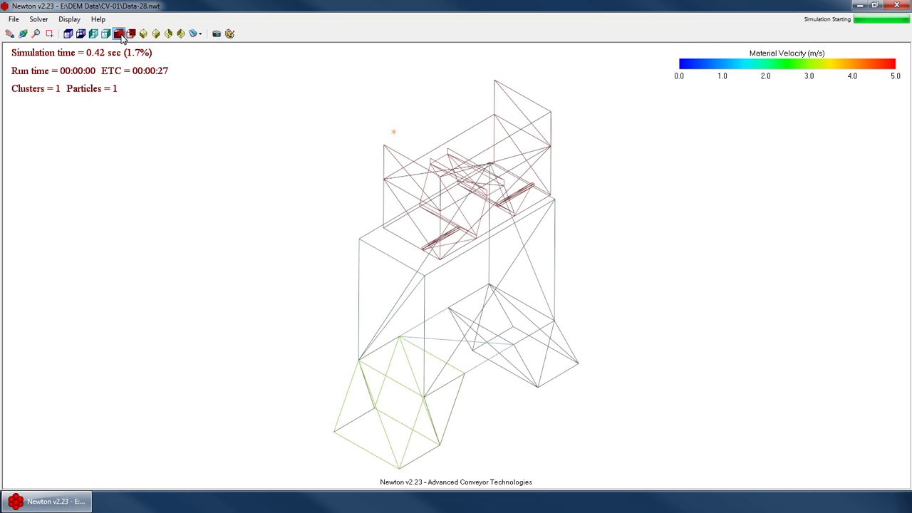
Step: Show the running simulation in a straight-on view of the chute with transparent surfaces
{"action": "left_click", "coordinate": [119, 34]}
{"action": "left_click", "coordinate": [123, 35]}
{"action": "right_click", "coordinate": [489, 189]}
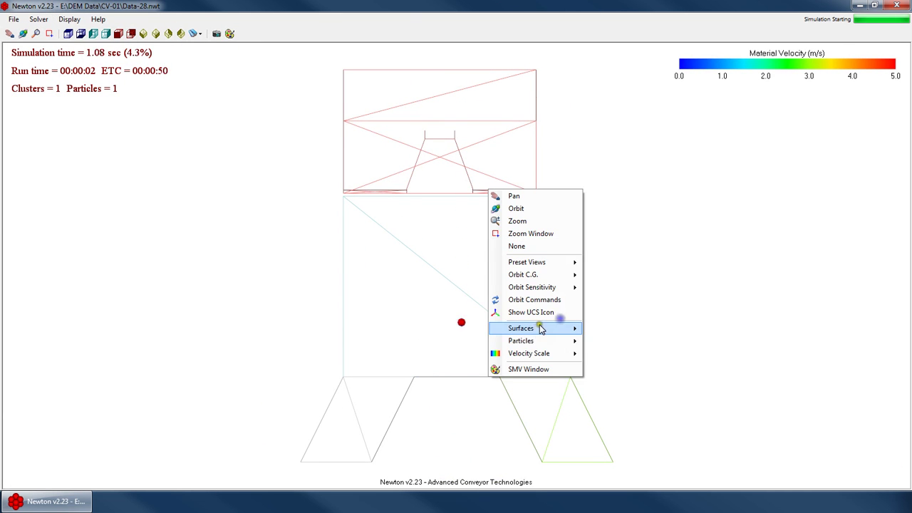
{"action": "mouse_move", "coordinate": [559, 327]}
{"action": "left_click", "coordinate": [602, 343]}
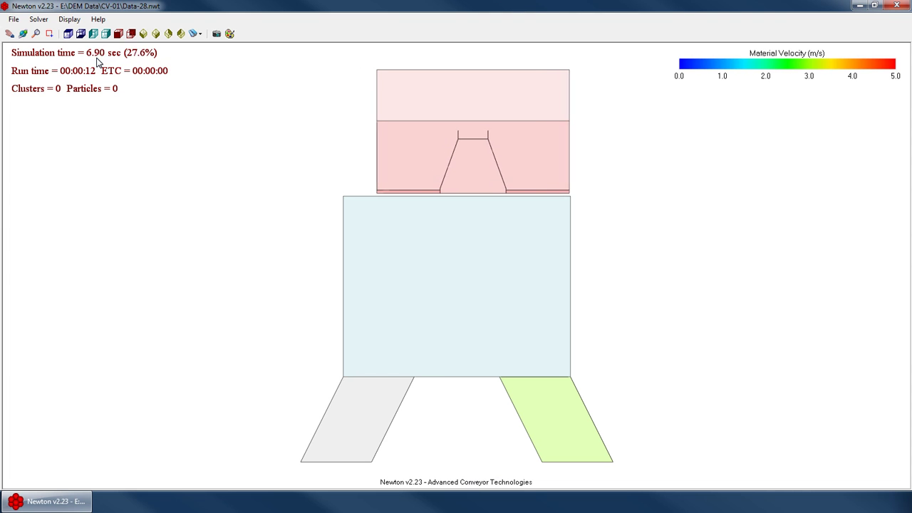
Step: View the moving shuttle from an angle and stop the running simulation
{"action": "right_click", "coordinate": [584, 200]}
{"action": "left_click", "coordinate": [606, 216]}
{"action": "right_click", "coordinate": [609, 213]}
{"action": "left_click", "coordinate": [638, 220]}
{"action": "right_click", "coordinate": [637, 225]}
{"action": "left_click", "coordinate": [663, 245]}
{"action": "left_click_drag", "start_coordinate": [484, 262], "coordinate": [620, 307]}
{"action": "left_click", "coordinate": [39, 19]}
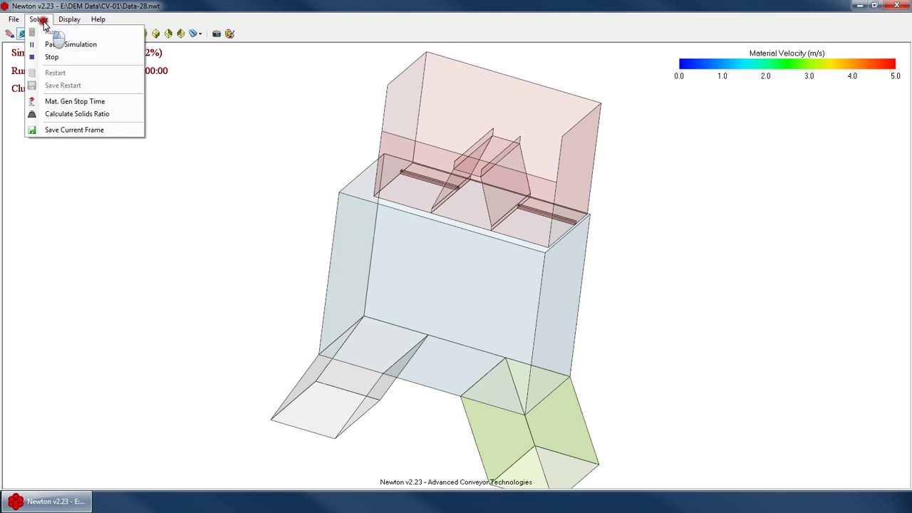
{"action": "left_click", "coordinate": [65, 55]}
{"action": "key", "text": "Return"}
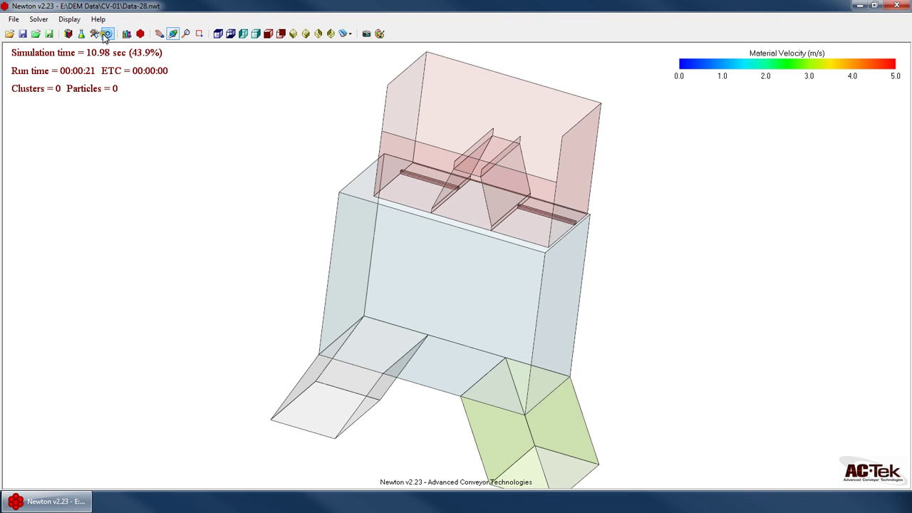
Step: Return to the geometry setup and review the Shuttle layer's movement settings
{"action": "left_click", "coordinate": [104, 36]}
{"action": "right_click", "coordinate": [434, 222]}
{"action": "left_click", "coordinate": [475, 246]}
{"action": "left_click_drag", "start_coordinate": [492, 249], "coordinate": [499, 231]}
{"action": "left_click", "coordinate": [44, 72]}
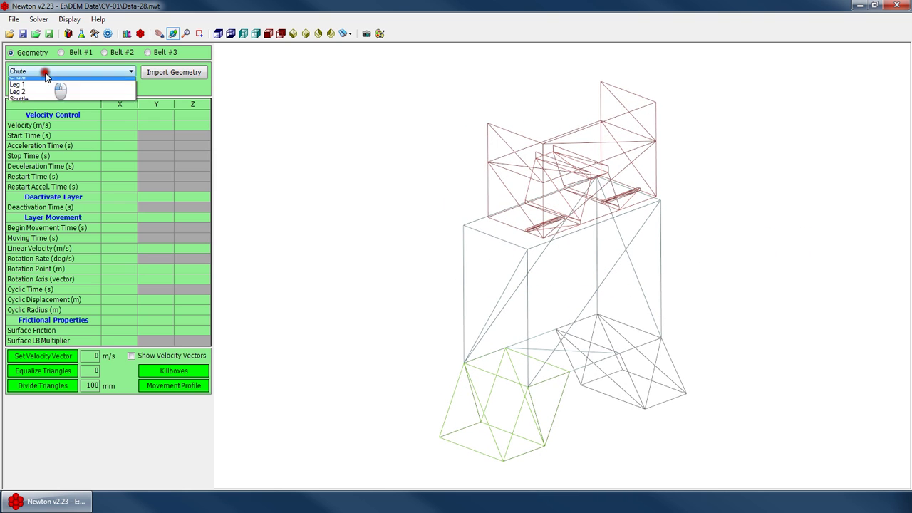
{"action": "left_click", "coordinate": [23, 104]}
{"action": "left_click", "coordinate": [126, 186]}
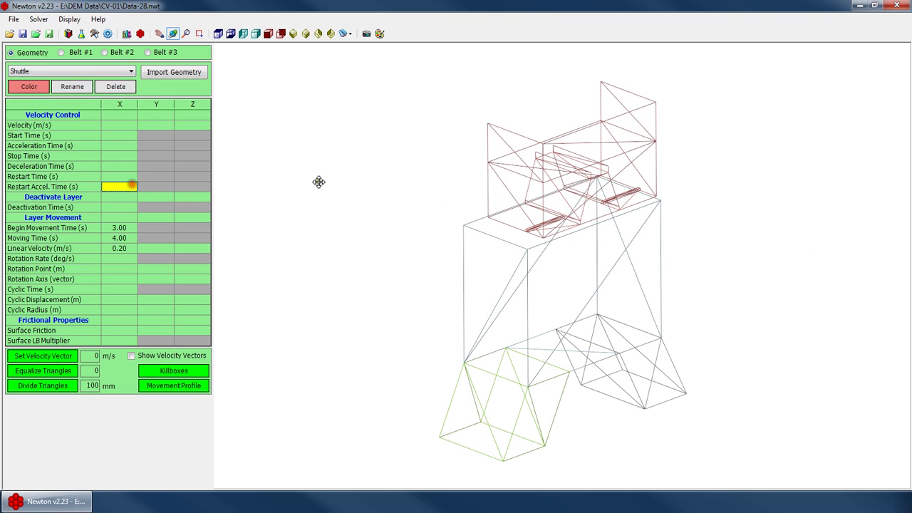
Step: Import the replacement chute geometry from chute3.dxf and accept the import prompts
{"action": "left_click", "coordinate": [181, 77]}
{"action": "left_click", "coordinate": [592, 207]}
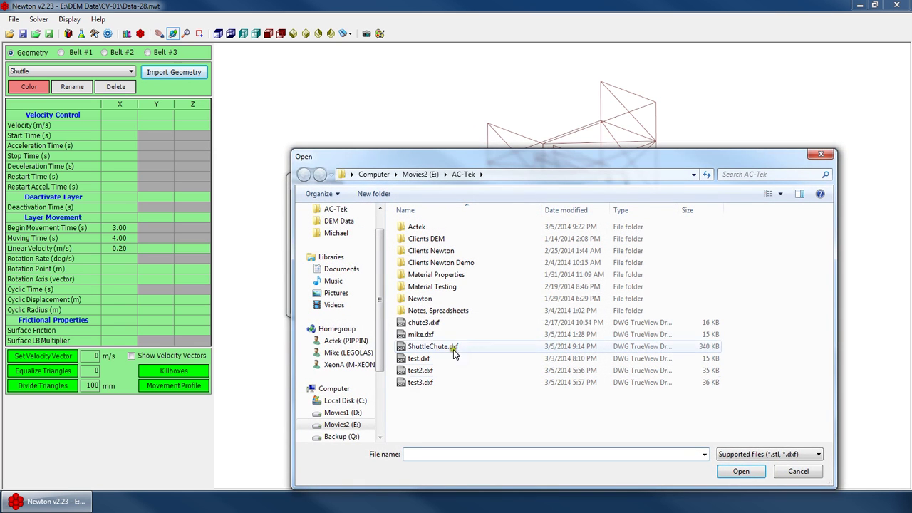
{"action": "double_click", "coordinate": [423, 322]}
{"action": "left_click", "coordinate": [643, 301]}
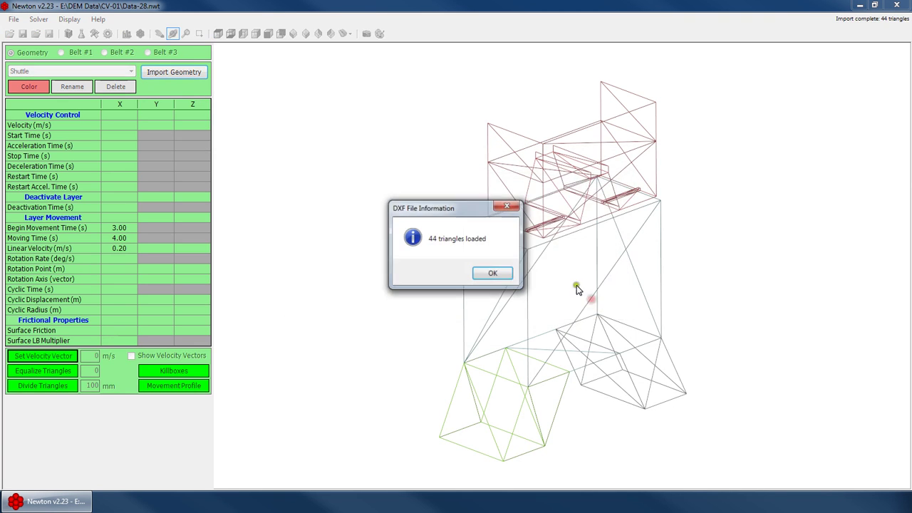
{"action": "left_click", "coordinate": [493, 274]}
{"action": "left_click", "coordinate": [506, 266]}
Step: Display the newly imported chute with solid surfaces and view it from another angle
{"action": "scroll", "coordinate": [574, 237], "scroll_direction": "up", "scroll_amount": 4}
{"action": "right_click", "coordinate": [574, 235]}
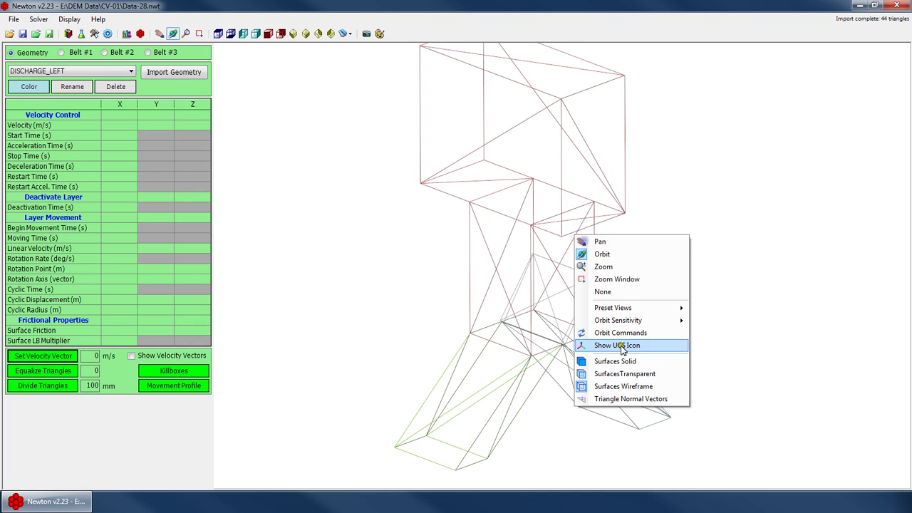
{"action": "left_click", "coordinate": [621, 364]}
{"action": "left_click_drag", "start_coordinate": [571, 285], "coordinate": [514, 162]}
Step: Set the belt width of Belt #1 to 1200 mm and inspect the feeding conveyor
{"action": "left_click", "coordinate": [82, 52]}
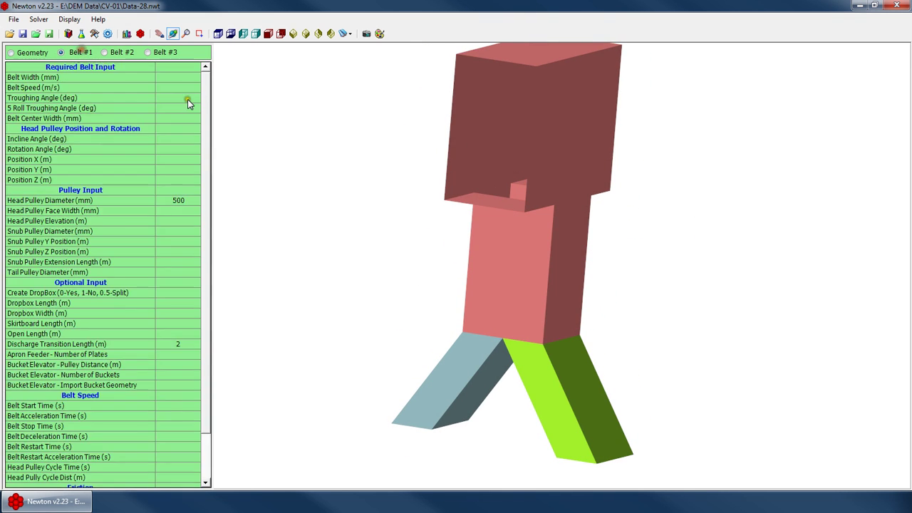
{"action": "type", "text": "1200"}
{"action": "left_click_drag", "start_coordinate": [535, 283], "coordinate": [591, 165]}
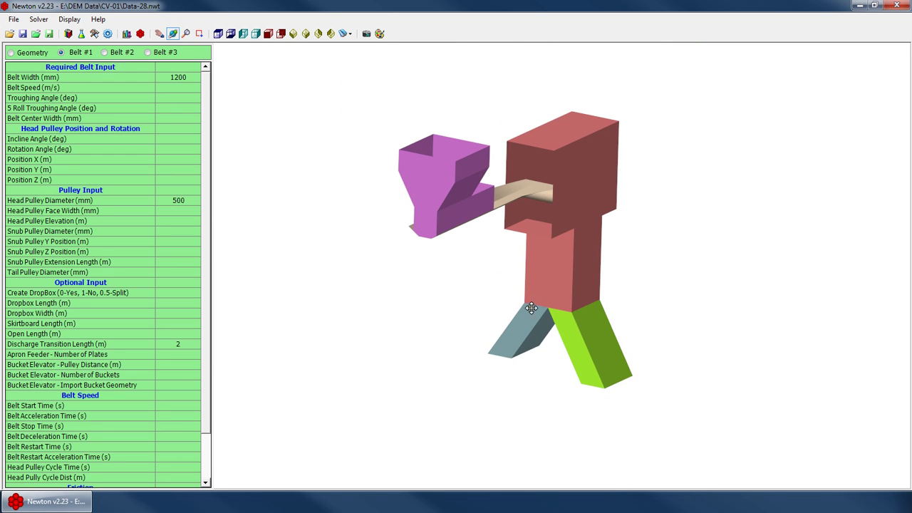
{"action": "left_click_drag", "start_coordinate": [488, 346], "coordinate": [501, 306]}
{"action": "left_click_drag", "start_coordinate": [586, 294], "coordinate": [454, 298]}
Step: Make the chute and belt surfaces transparent and examine the head pulley inside the chute
{"action": "right_click", "coordinate": [526, 288]}
{"action": "left_click", "coordinate": [568, 405]}
{"action": "left_click_drag", "start_coordinate": [602, 297], "coordinate": [557, 354]}
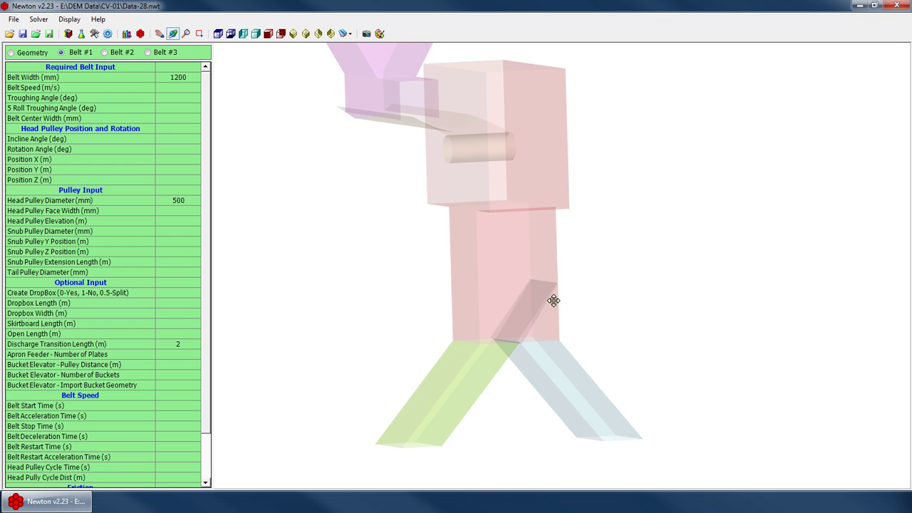
Step: Clear the belt width of Belt #1 to remove the feeding conveyor from the model
{"action": "left_click_drag", "start_coordinate": [500, 257], "coordinate": [492, 281]}
{"action": "left_click", "coordinate": [180, 77]}
{"action": "left_click_drag", "start_coordinate": [422, 212], "coordinate": [450, 225]}
{"action": "scroll", "coordinate": [492, 243], "scroll_direction": "down", "scroll_amount": 5}
{"action": "scroll", "coordinate": [435, 121], "scroll_direction": "up", "scroll_amount": 4}
Step: Select the FLOPPER_GATE geometry layer and set its Begin Movement Time to 3 s
{"action": "left_click", "coordinate": [22, 52]}
{"action": "left_click_drag", "start_coordinate": [474, 273], "coordinate": [431, 280]}
{"action": "scroll", "coordinate": [517, 309], "scroll_direction": "up", "scroll_amount": 3}
{"action": "left_click", "coordinate": [45, 71]}
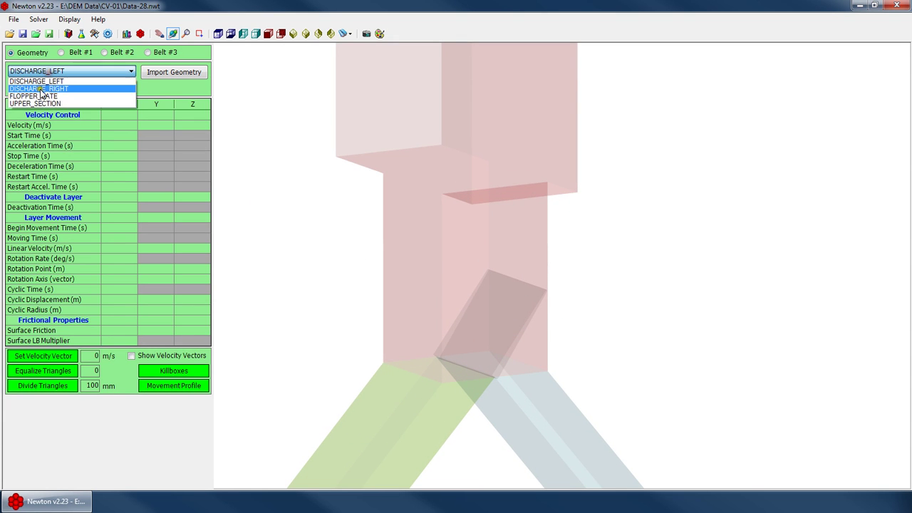
{"action": "left_click", "coordinate": [39, 97]}
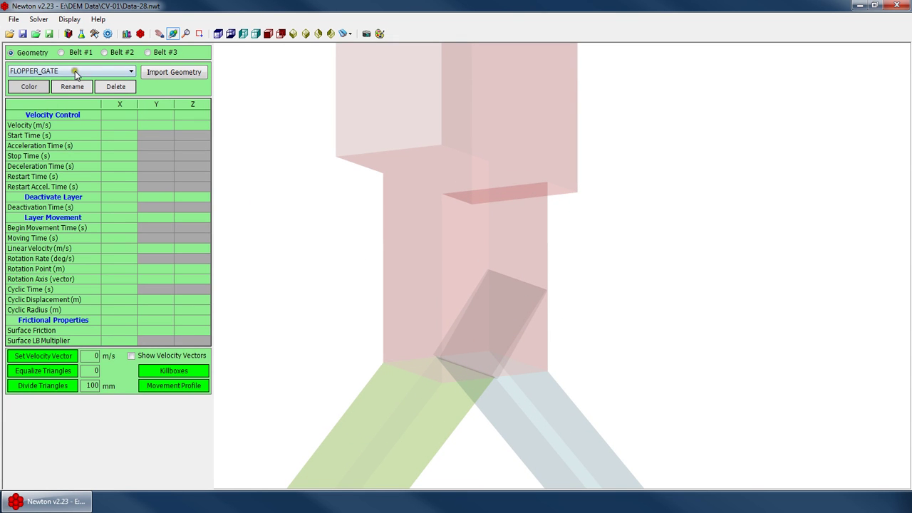
{"action": "mouse_move", "coordinate": [370, 292]}
{"action": "left_mouse_down"}
{"action": "mouse_move", "coordinate": [574, 290]}
{"action": "mouse_move", "coordinate": [373, 291]}
{"action": "left_mouse_up"}
{"action": "left_click", "coordinate": [120, 233]}
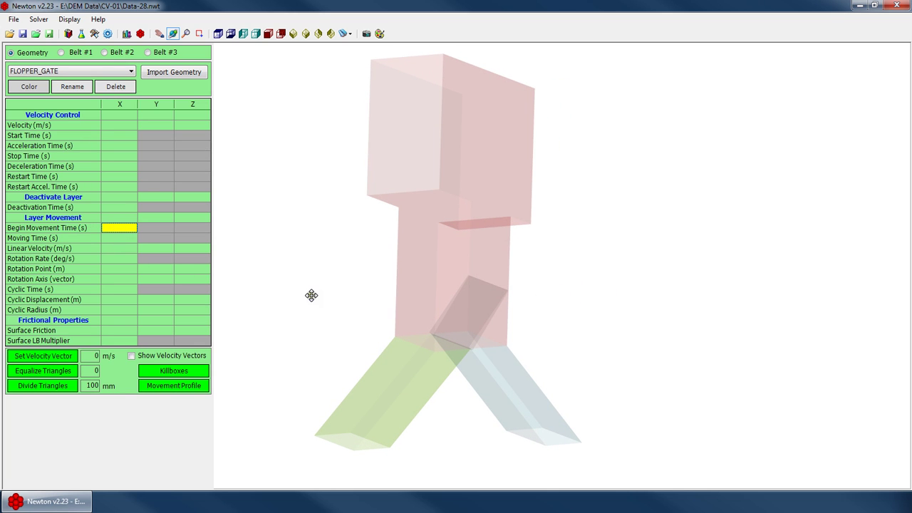
{"action": "type", "text": "3"}
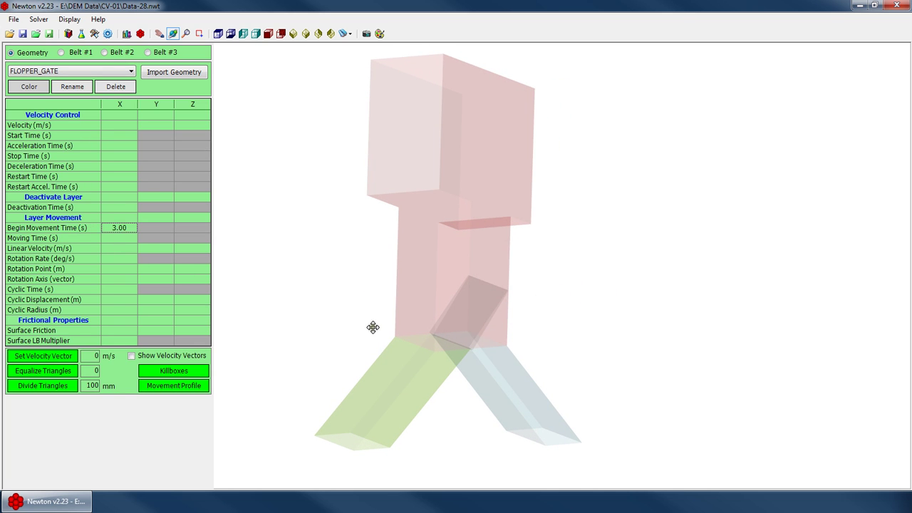
Step: Set the flopper gate's Moving Time to 2 s and its Rotation Rate to 36 deg/s
{"action": "left_click", "coordinate": [119, 238]}
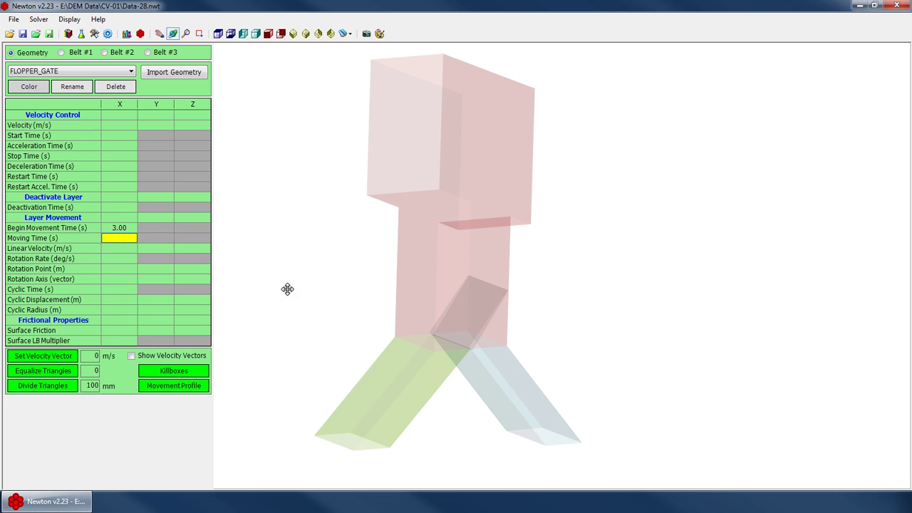
{"action": "left_click_drag", "start_coordinate": [509, 302], "coordinate": [458, 275]}
{"action": "scroll", "coordinate": [550, 366], "scroll_direction": "up", "scroll_amount": 4}
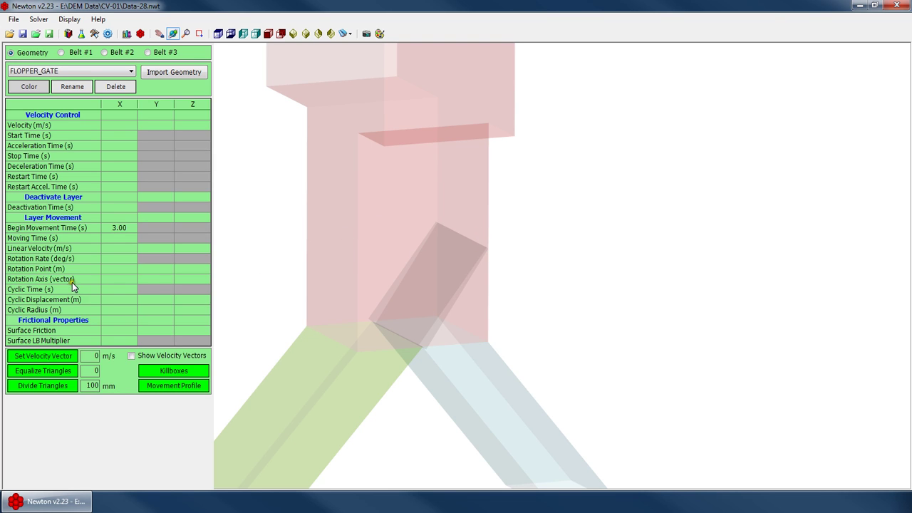
{"action": "type", "text": "2"}
{"action": "key", "text": "Down"}
{"action": "key", "text": "Down"}
{"action": "type", "text": "3"}
{"action": "key", "text": "Down"}
{"action": "key", "text": "Down"}
{"action": "key", "text": "Up"}
{"action": "key", "text": "Up"}
Step: Examine the flopper gate and its lower pivot edge from several angles to work out the rotation axis
{"action": "scroll", "coordinate": [466, 298], "scroll_direction": "down", "scroll_amount": 4}
{"action": "mouse_move", "coordinate": [451, 303]}
{"action": "left_mouse_down"}
{"action": "mouse_move", "coordinate": [466, 298]}
{"action": "mouse_move", "coordinate": [462, 317]}
{"action": "left_mouse_up"}
{"action": "left_click", "coordinate": [110, 279]}
{"action": "key", "text": "Up"}
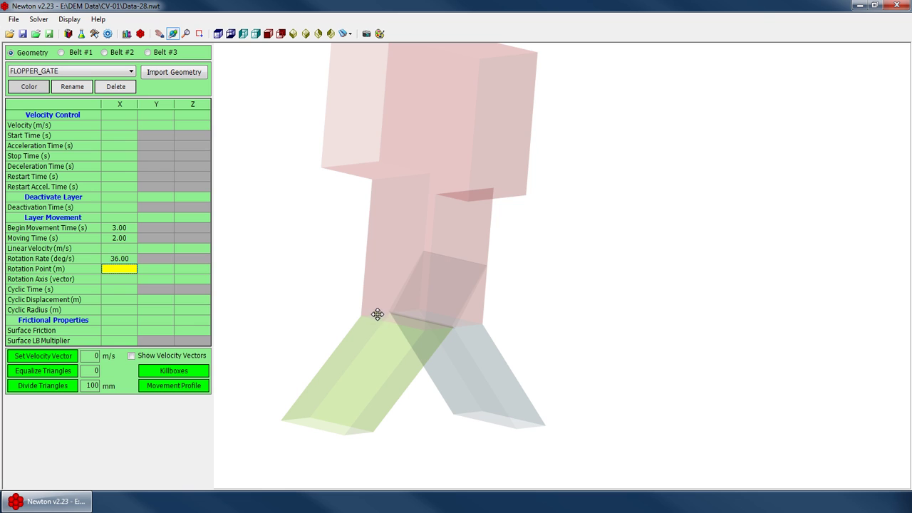
{"action": "key", "text": "Down"}
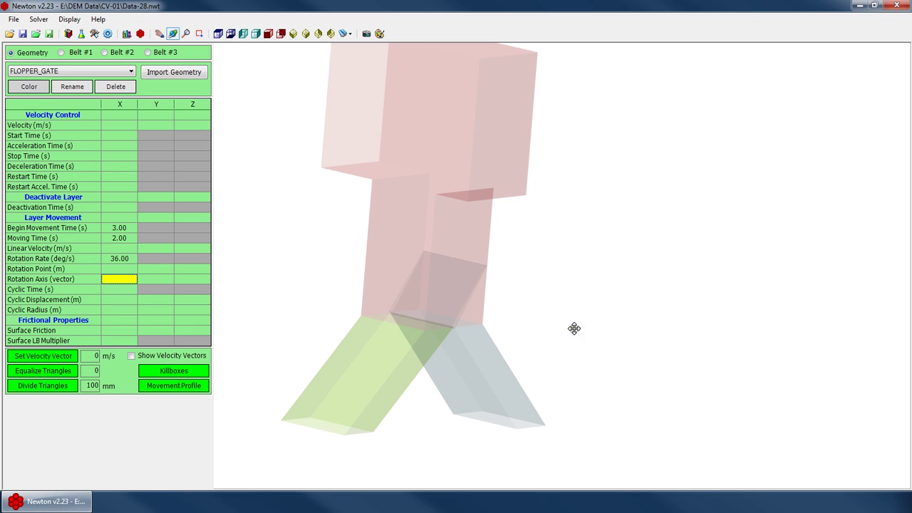
{"action": "left_click_drag", "start_coordinate": [574, 330], "coordinate": [453, 334]}
{"action": "scroll", "coordinate": [477, 341], "scroll_direction": "up", "scroll_amount": 3}
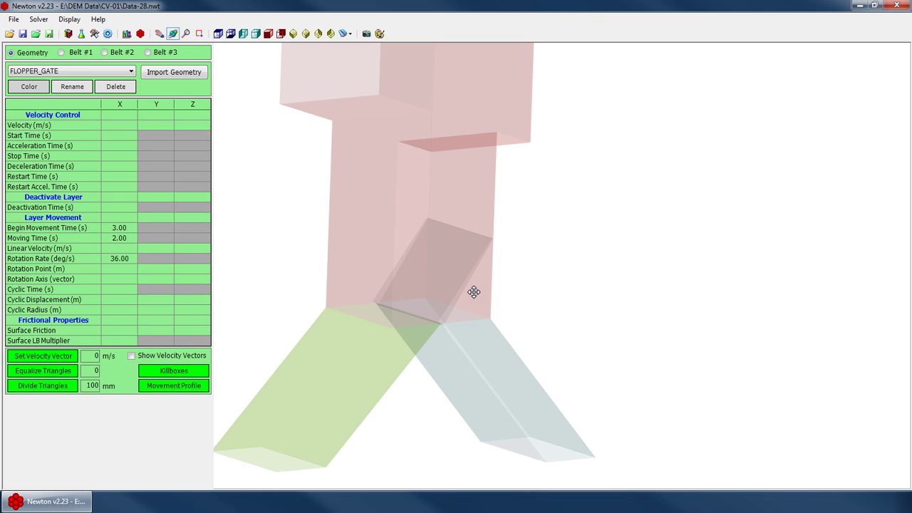
{"action": "left_click_drag", "start_coordinate": [378, 284], "coordinate": [435, 252]}
{"action": "scroll", "coordinate": [445, 326], "scroll_direction": "down", "scroll_amount": 5}
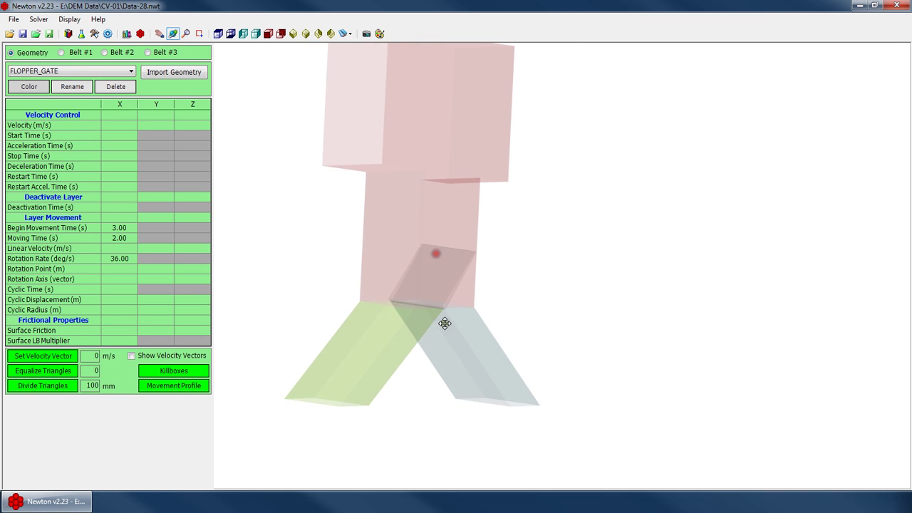
{"action": "left_click_drag", "start_coordinate": [448, 319], "coordinate": [400, 303]}
{"action": "scroll", "coordinate": [460, 307], "scroll_direction": "up", "scroll_amount": 5}
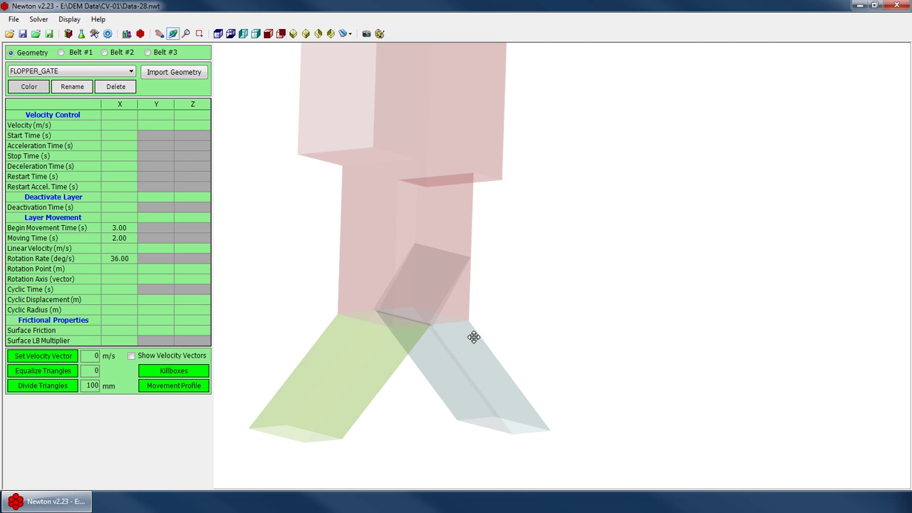
{"action": "left_click_drag", "start_coordinate": [479, 342], "coordinate": [472, 348]}
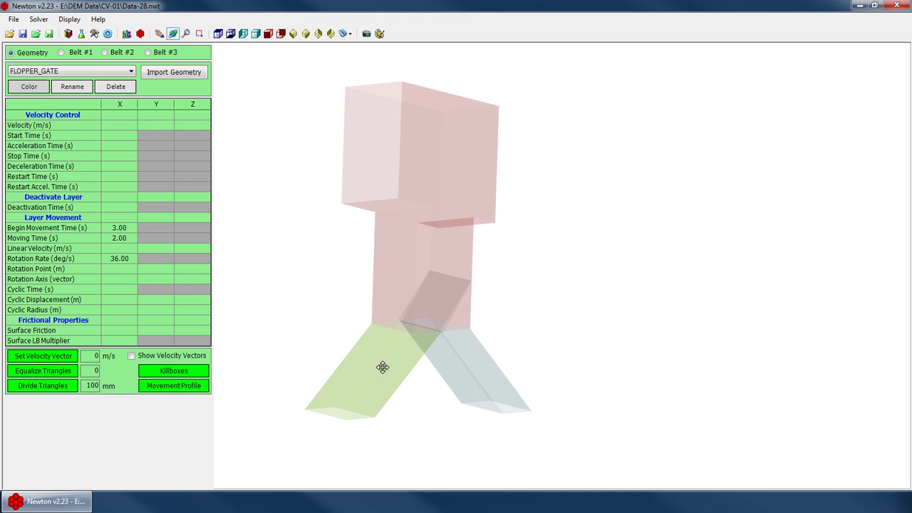
Step: Show the UCS icon and set the Y component of the flopper gate's rotation axis vector to 1
{"action": "left_click", "coordinate": [117, 279]}
{"action": "right_click", "coordinate": [399, 280]}
{"action": "left_click", "coordinate": [449, 397]}
{"action": "left_click_drag", "start_coordinate": [410, 310], "coordinate": [525, 316]}
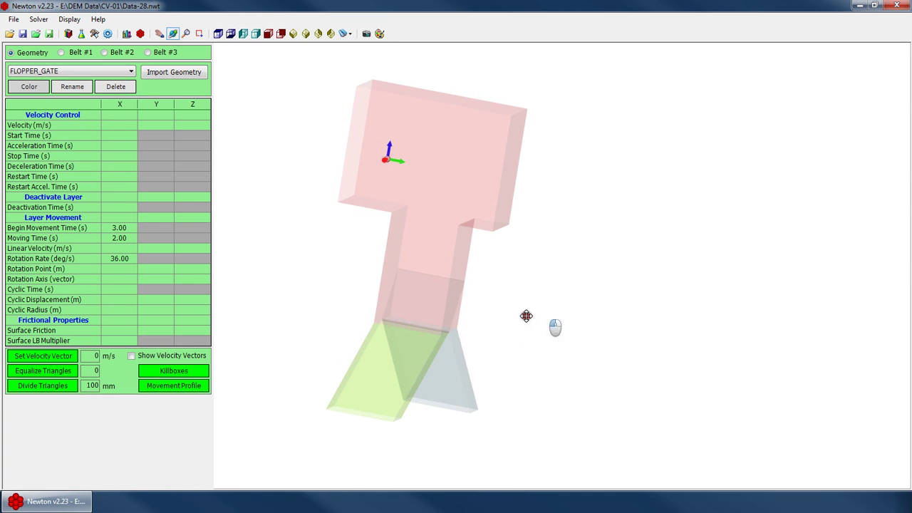
{"action": "left_click", "coordinate": [125, 279]}
{"action": "left_click_drag", "start_coordinate": [283, 294], "coordinate": [439, 304]}
{"action": "left_click", "coordinate": [131, 272]}
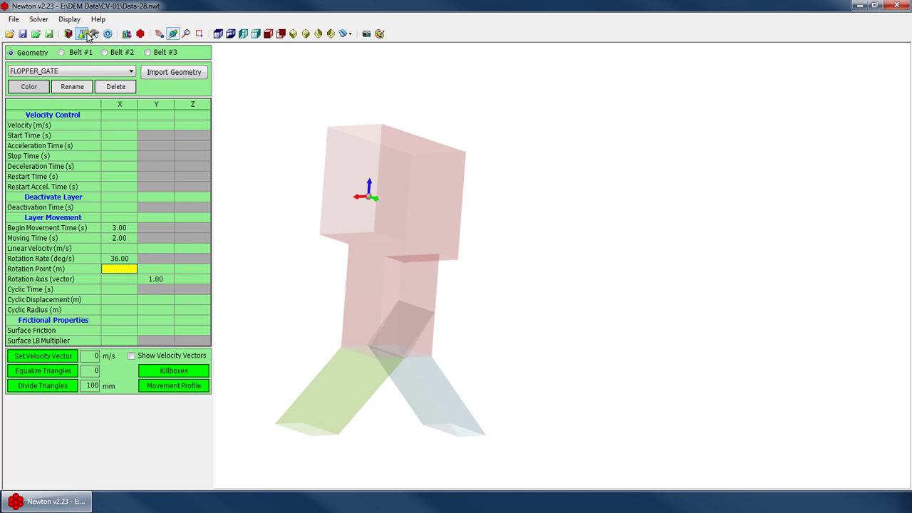
{"action": "key", "text": "Up"}
Step: Run the simulation and display the chute surfaces as transparent
{"action": "left_click", "coordinate": [38, 20]}
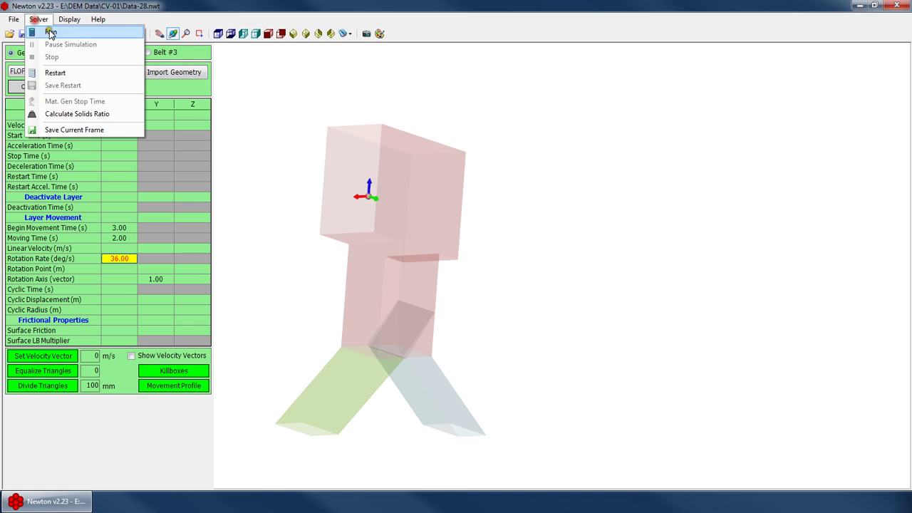
{"action": "left_click", "coordinate": [44, 31]}
{"action": "right_click", "coordinate": [437, 239]}
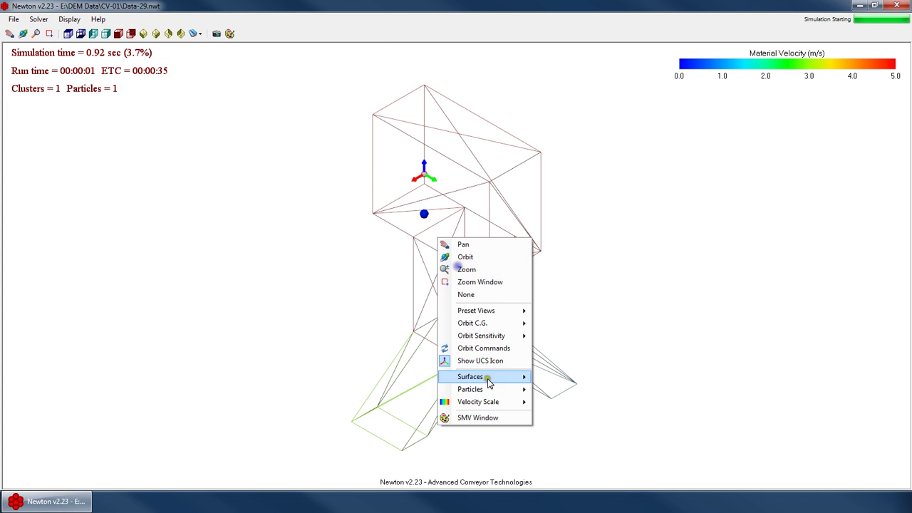
{"action": "mouse_move", "coordinate": [470, 389]}
{"action": "left_click", "coordinate": [576, 391]}
Step: Observe the flopper gate's movement in the running simulation from several angles, and stop the simulation
{"action": "right_click", "coordinate": [529, 286]}
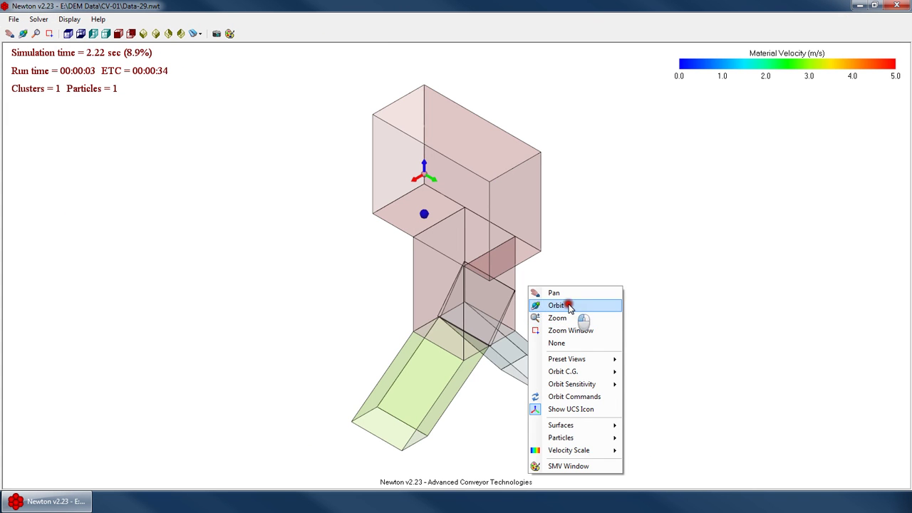
{"action": "left_click", "coordinate": [571, 306]}
{"action": "left_click_drag", "start_coordinate": [528, 328], "coordinate": [417, 338]}
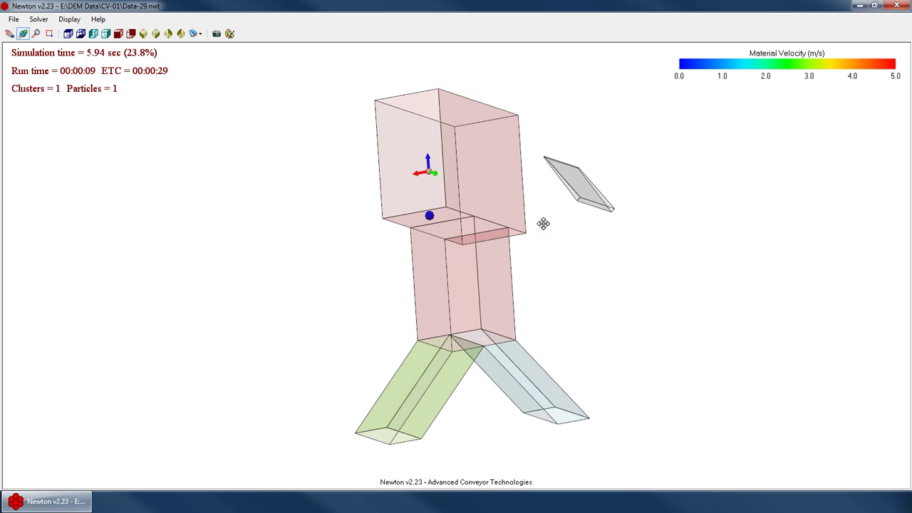
{"action": "left_click_drag", "start_coordinate": [513, 364], "coordinate": [478, 303]}
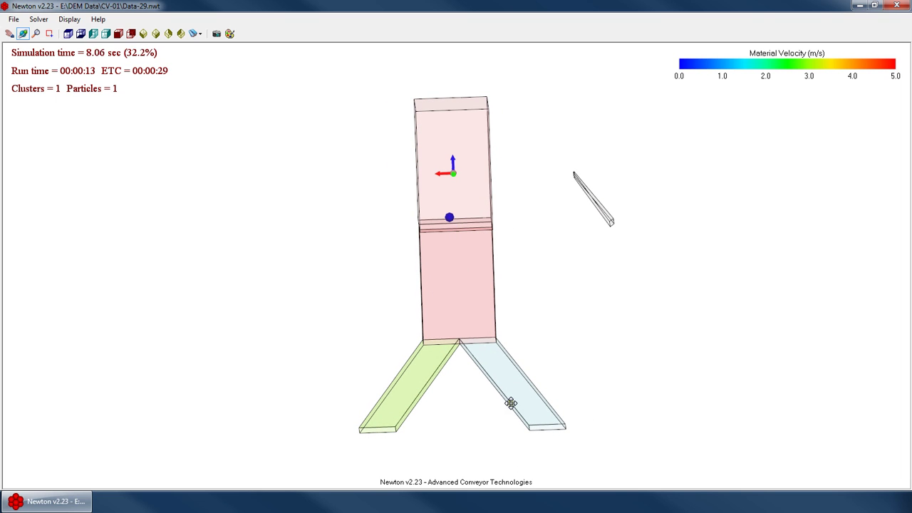
{"action": "left_click", "coordinate": [39, 20]}
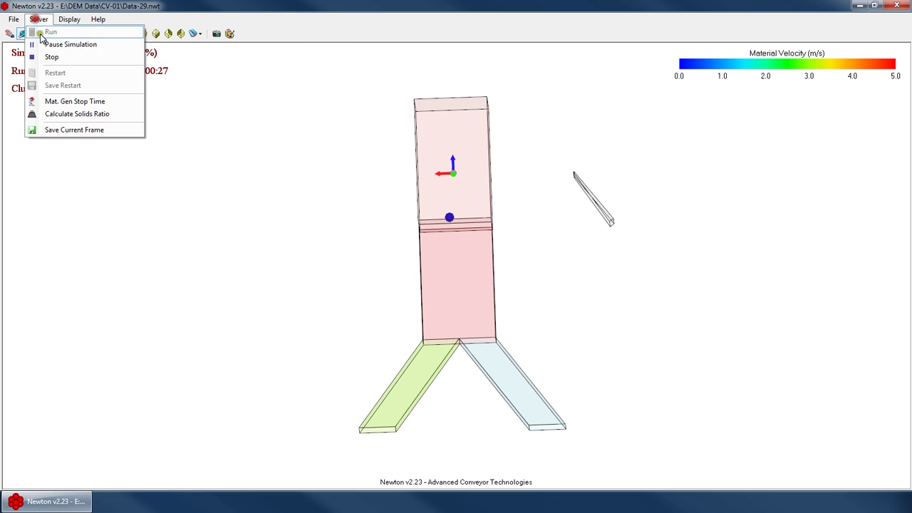
{"action": "left_click", "coordinate": [50, 57]}
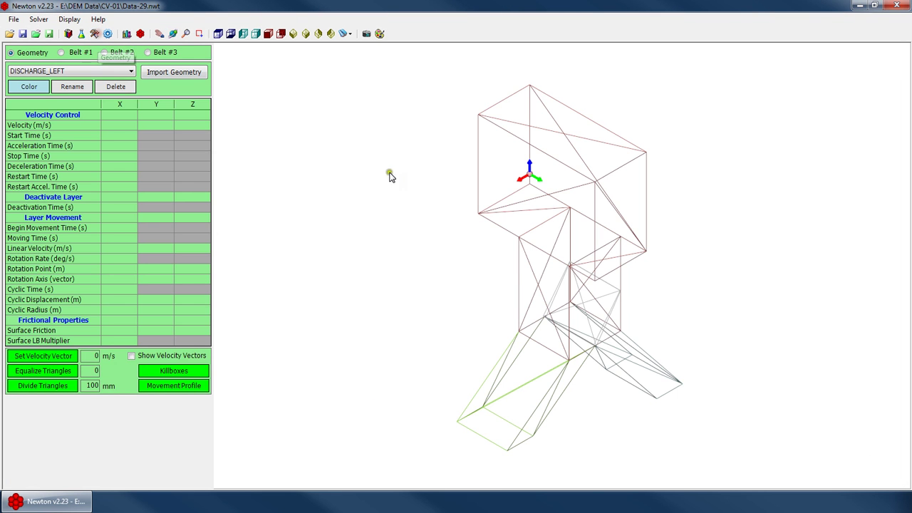
Step: Reselect the FLOPPER_GATE layer in the geometry inputs, with the wireframe chute enlarged around the gate
{"action": "scroll", "coordinate": [668, 315], "scroll_direction": "up", "scroll_amount": 3}
{"action": "right_click", "coordinate": [591, 289]}
{"action": "left_click", "coordinate": [631, 308]}
{"action": "left_click_drag", "start_coordinate": [577, 394], "coordinate": [533, 362]}
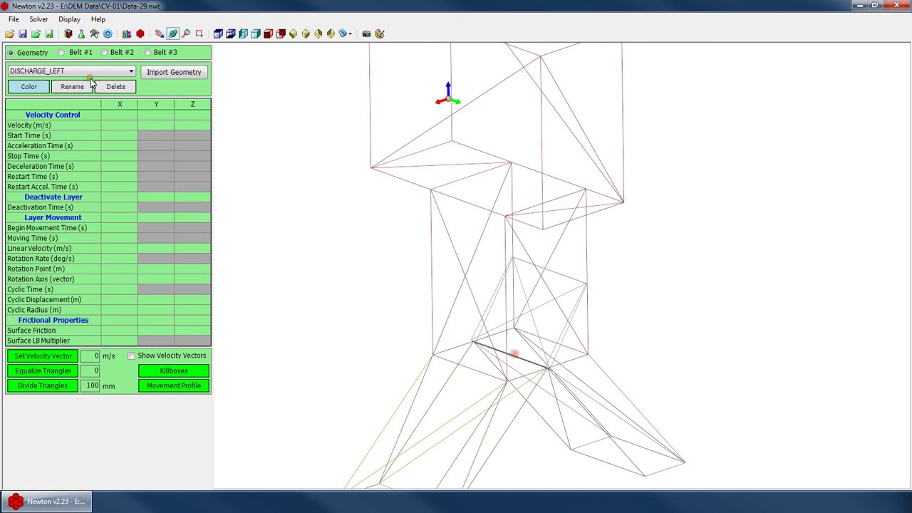
{"action": "left_click", "coordinate": [82, 52]}
{"action": "left_click", "coordinate": [32, 52]}
{"action": "left_click", "coordinate": [86, 71]}
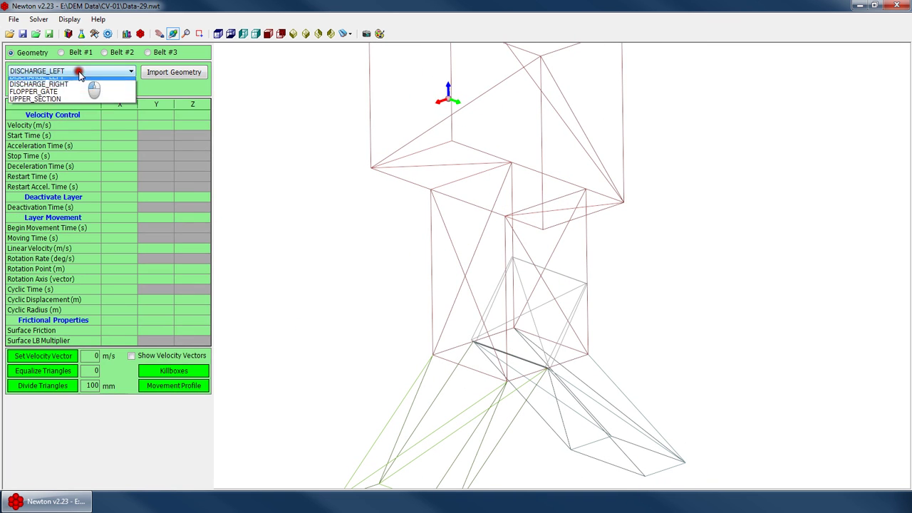
{"action": "left_click", "coordinate": [36, 90]}
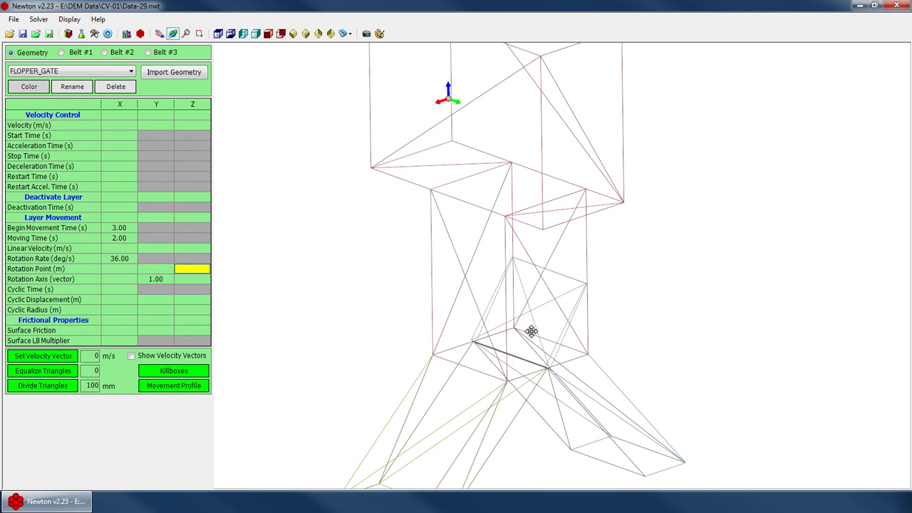
Step: Examine the gate's lower pivot edge relative to the coordinate origin to determine the rotation point
{"action": "left_click_drag", "start_coordinate": [529, 330], "coordinate": [501, 369]}
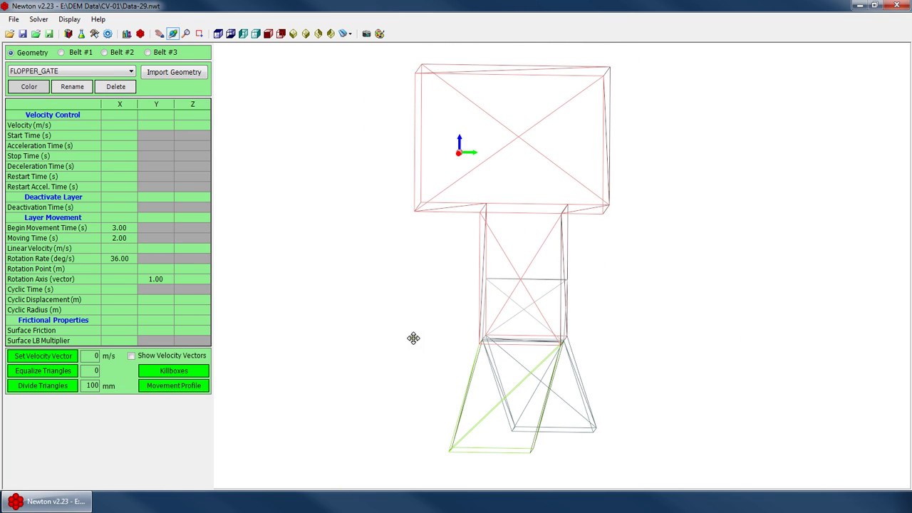
{"action": "left_click_drag", "start_coordinate": [645, 347], "coordinate": [605, 332]}
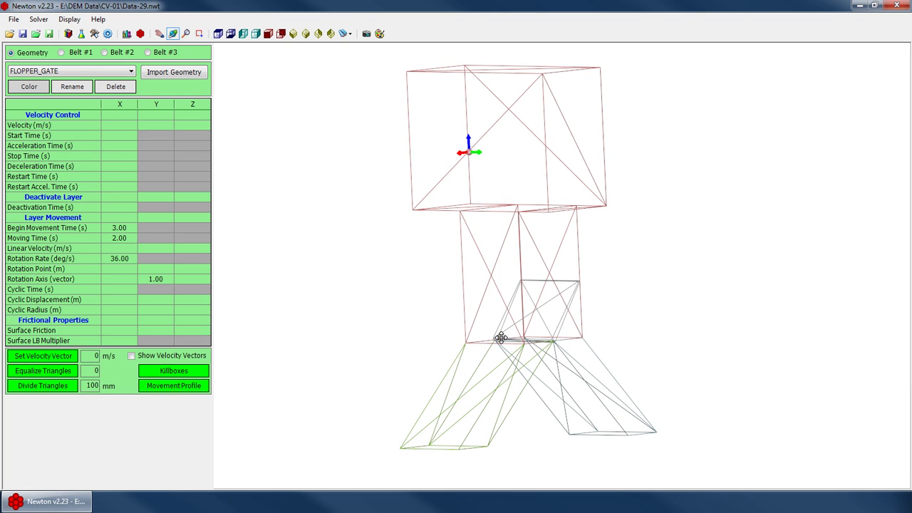
{"action": "left_click_drag", "start_coordinate": [462, 336], "coordinate": [553, 361]}
{"action": "left_click_drag", "start_coordinate": [530, 299], "coordinate": [501, 320]}
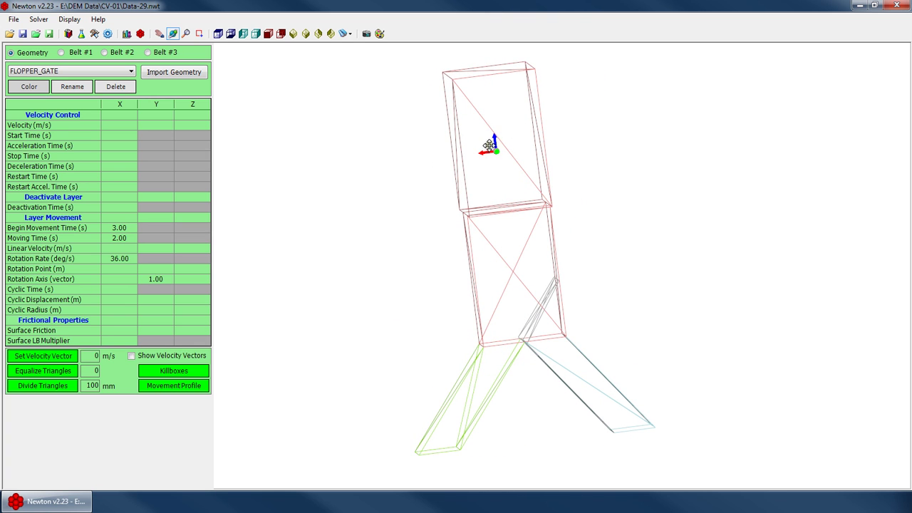
{"action": "left_click_drag", "start_coordinate": [529, 331], "coordinate": [524, 345]}
{"action": "left_click", "coordinate": [121, 269]}
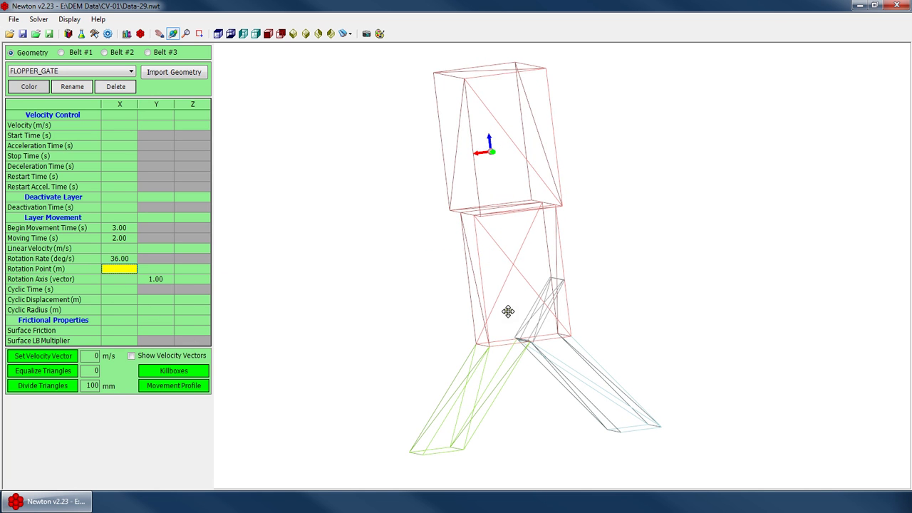
{"action": "left_click_drag", "start_coordinate": [506, 312], "coordinate": [637, 318]}
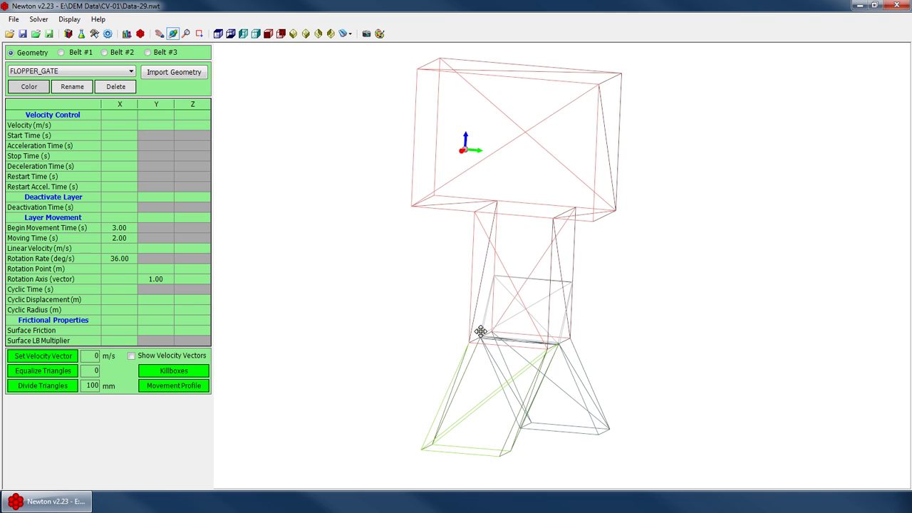
{"action": "left_click_drag", "start_coordinate": [491, 256], "coordinate": [455, 295]}
Step: Set the flopper gate's rotation point to 0.43 m in Y and -3.38 m in Z
{"action": "left_click", "coordinate": [140, 269]}
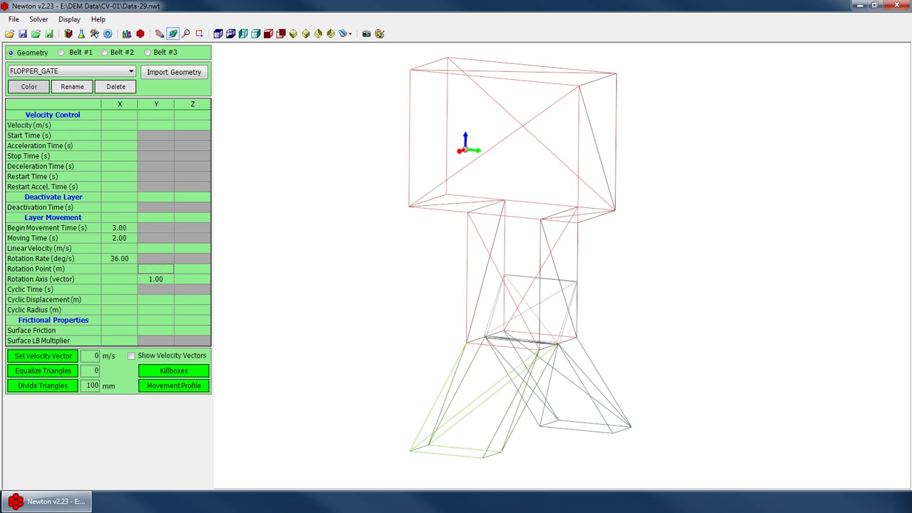
{"action": "type", "text": "0.43"}
{"action": "key", "text": "Tab"}
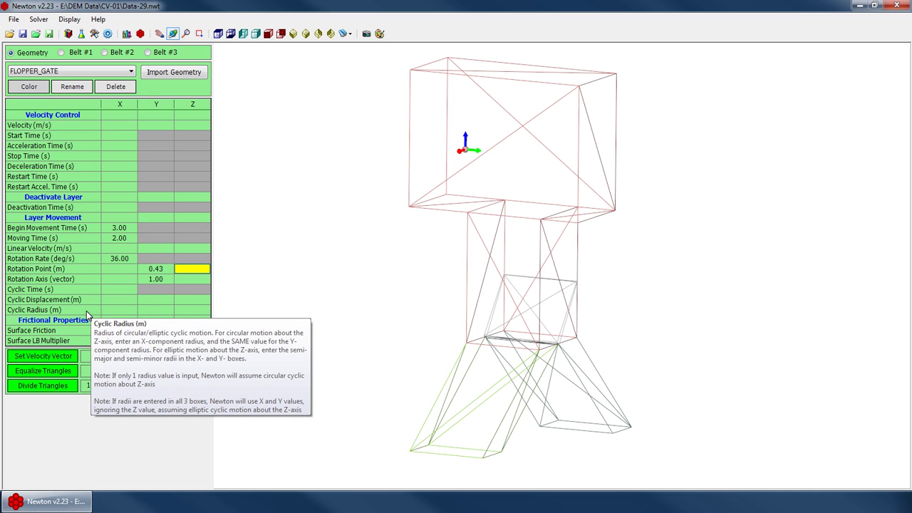
{"action": "type", "text": "-3.38"}
{"action": "key", "text": "Return"}
Step: Clear the Y value of the flopper gate's rotation point and check the pivot edge against the origin from several angles
{"action": "left_click_drag", "start_coordinate": [604, 399], "coordinate": [587, 343]}
{"action": "left_click", "coordinate": [160, 268]}
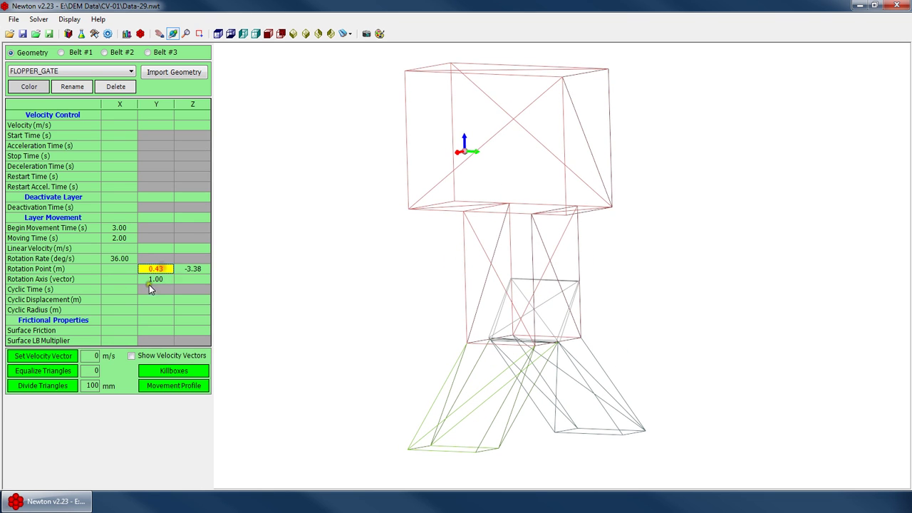
{"action": "key", "text": "Delete"}
{"action": "mouse_move", "coordinate": [493, 314]}
{"action": "left_mouse_down"}
{"action": "mouse_move", "coordinate": [629, 313]}
{"action": "mouse_move", "coordinate": [542, 303]}
{"action": "mouse_move", "coordinate": [562, 363]}
{"action": "mouse_move", "coordinate": [576, 325]}
{"action": "mouse_move", "coordinate": [488, 327]}
{"action": "left_mouse_up"}
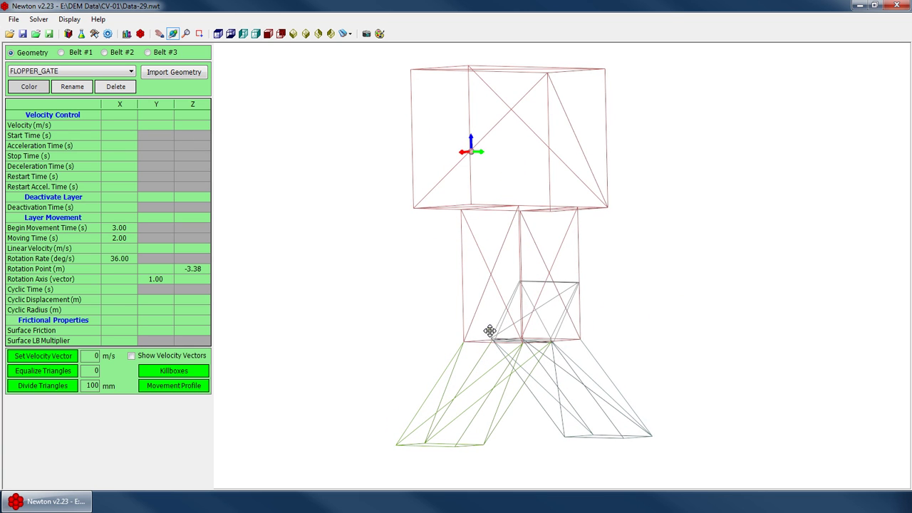
{"action": "left_click", "coordinate": [119, 279]}
{"action": "left_click_drag", "start_coordinate": [563, 285], "coordinate": [531, 301]}
{"action": "left_click", "coordinate": [156, 270]}
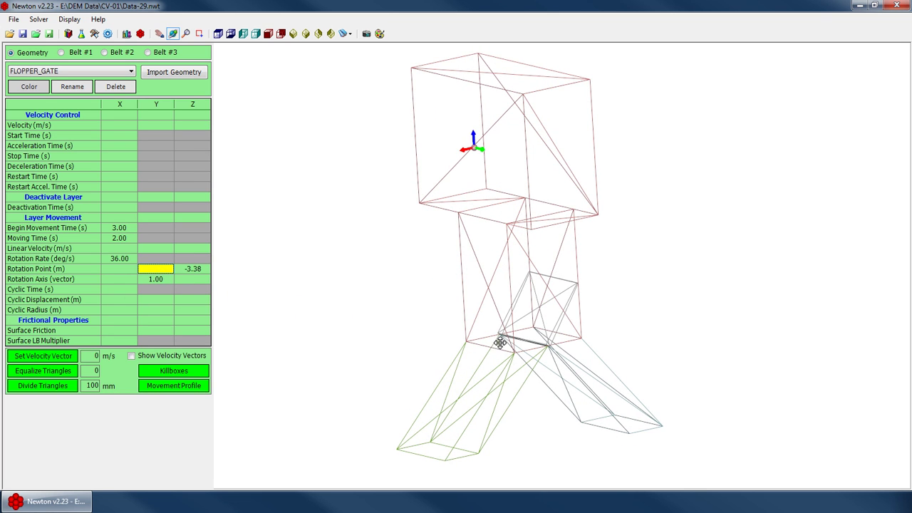
{"action": "left_click_drag", "start_coordinate": [608, 302], "coordinate": [483, 281]}
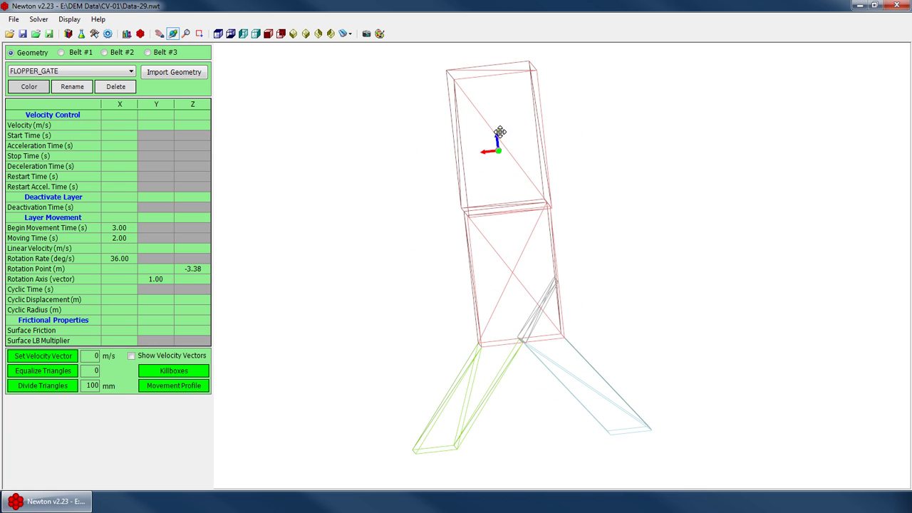
Step: Review the flopper gate's rotation point values against its lower pivot edge in the wireframe
{"action": "left_click", "coordinate": [154, 270]}
{"action": "left_click", "coordinate": [188, 271]}
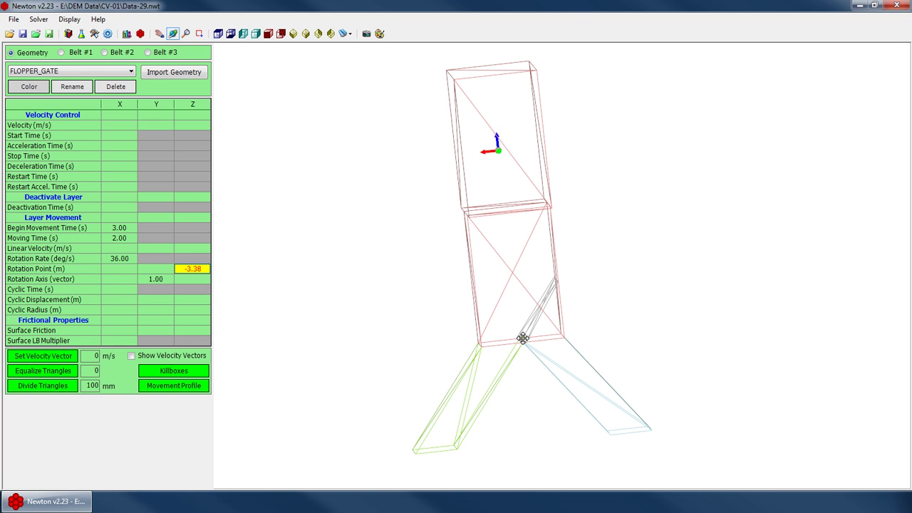
{"action": "left_click_drag", "start_coordinate": [517, 338], "coordinate": [586, 350]}
{"action": "left_click", "coordinate": [189, 267]}
{"action": "left_click", "coordinate": [188, 280]}
{"action": "left_click", "coordinate": [189, 270]}
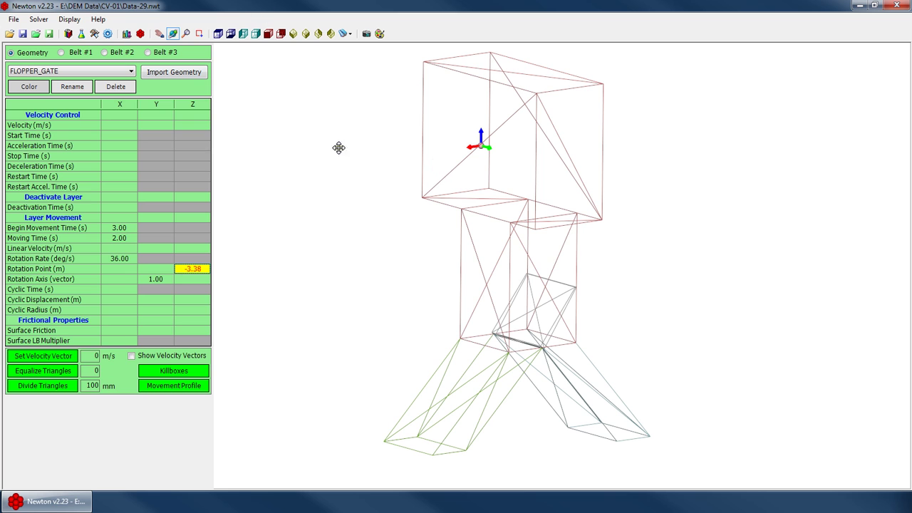
Step: Run the simulation and observe the flopper gate's rotation from the side and at an angle
{"action": "left_click", "coordinate": [38, 19]}
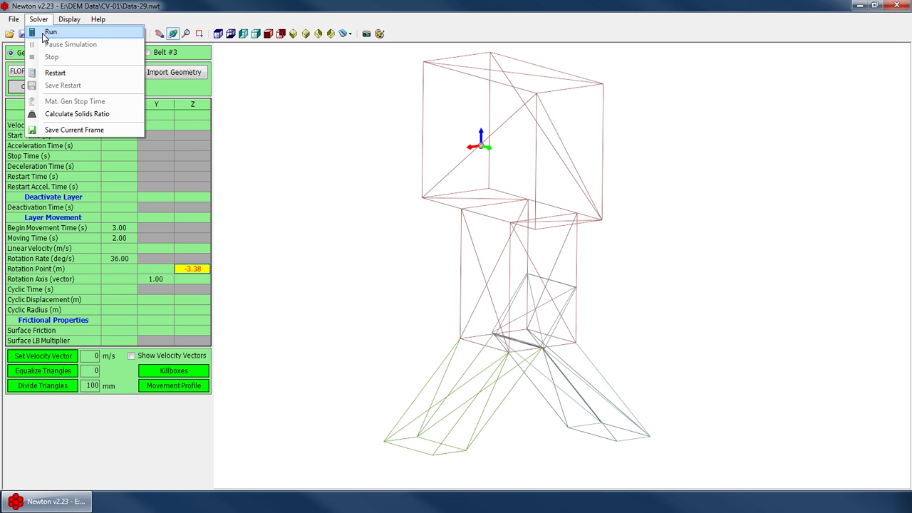
{"action": "left_click", "coordinate": [44, 36]}
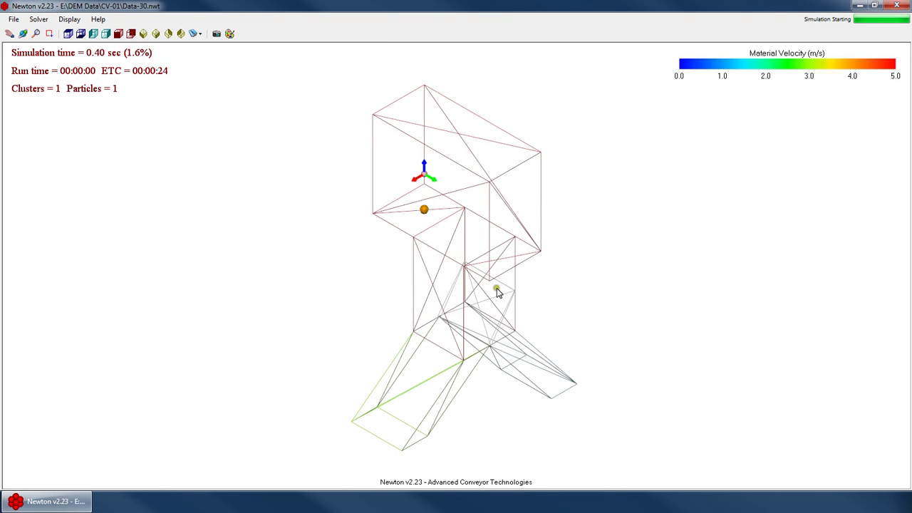
{"action": "right_click", "coordinate": [488, 247]}
{"action": "left_click", "coordinate": [503, 253]}
{"action": "left_click_drag", "start_coordinate": [481, 376], "coordinate": [566, 368]}
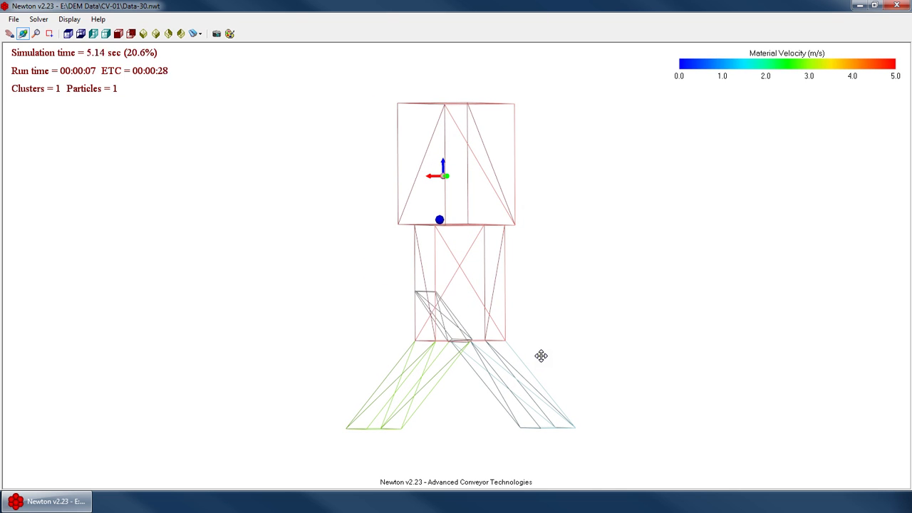
{"action": "left_click_drag", "start_coordinate": [542, 354], "coordinate": [435, 336]}
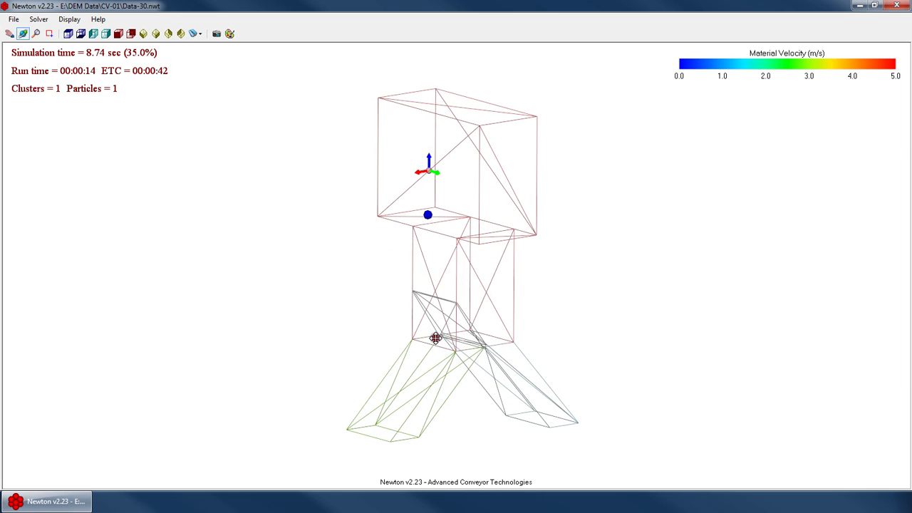
Step: Stop the running simulation and reopen the geometry inputs
{"action": "left_click", "coordinate": [39, 19]}
{"action": "left_click", "coordinate": [58, 58]}
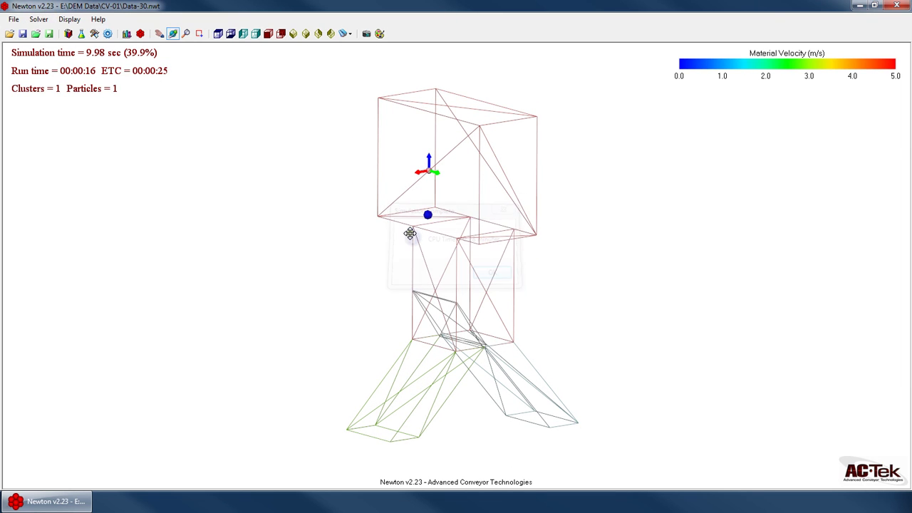
{"action": "left_click", "coordinate": [87, 37]}
Step: Delete the upper chute layers surrounding the gate and select the FLOPPER_GATE layer, keeping both discharge chutes
{"action": "left_click_drag", "start_coordinate": [525, 244], "coordinate": [606, 259]}
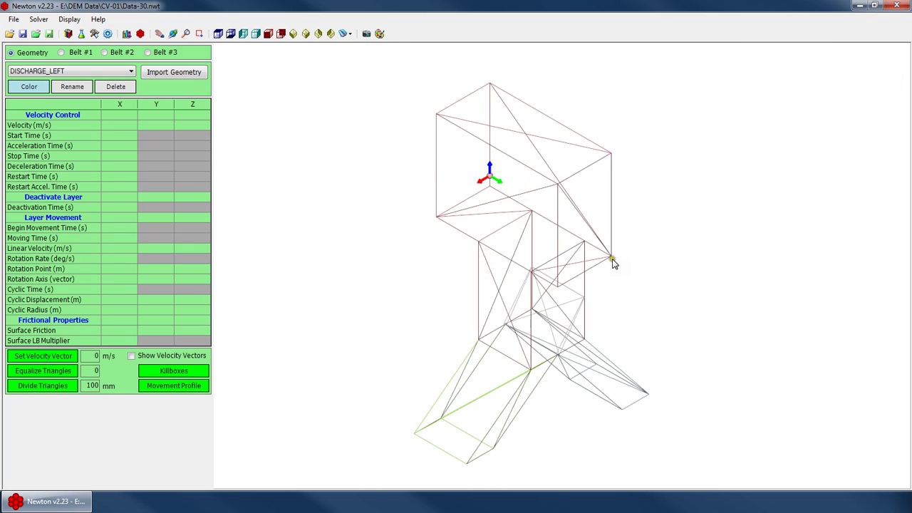
{"action": "right_click", "coordinate": [613, 257]}
{"action": "left_click", "coordinate": [630, 277]}
{"action": "left_click_drag", "start_coordinate": [534, 336], "coordinate": [539, 314]}
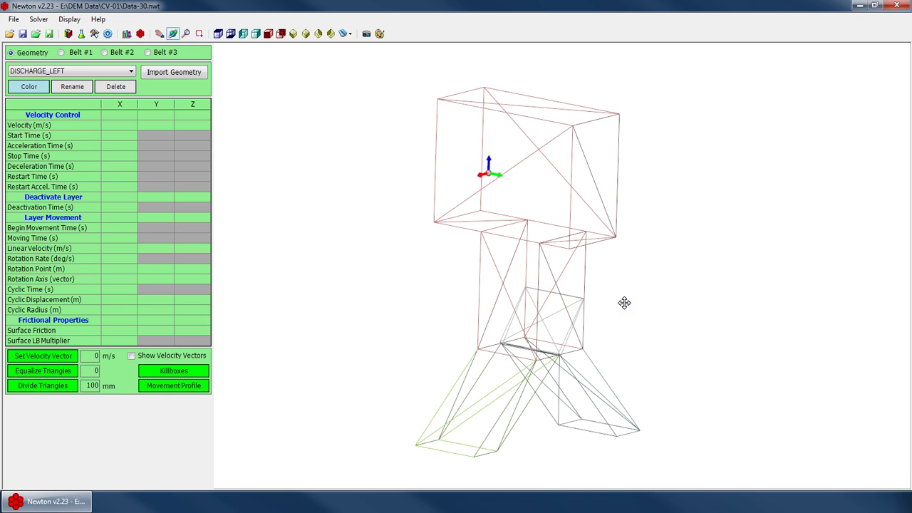
{"action": "scroll", "coordinate": [584, 352], "scroll_direction": "up", "scroll_amount": 5}
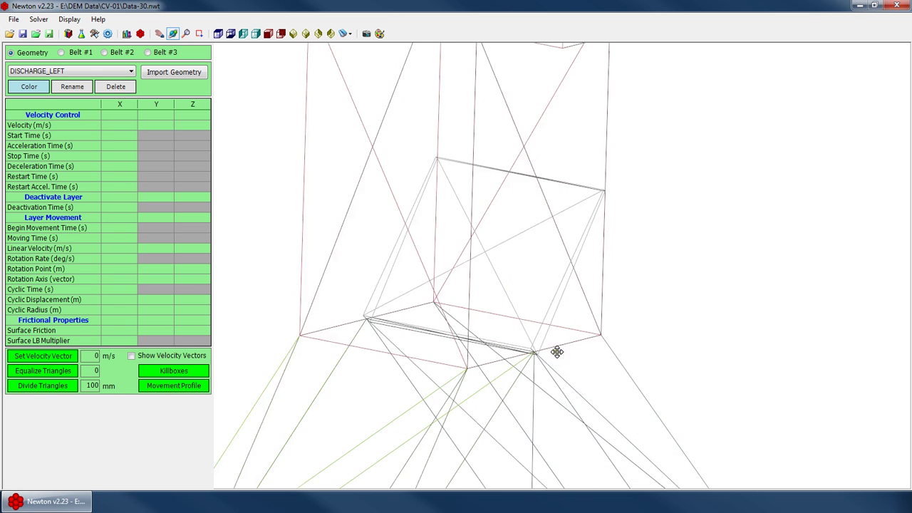
{"action": "scroll", "coordinate": [478, 318], "scroll_direction": "up", "scroll_amount": 5}
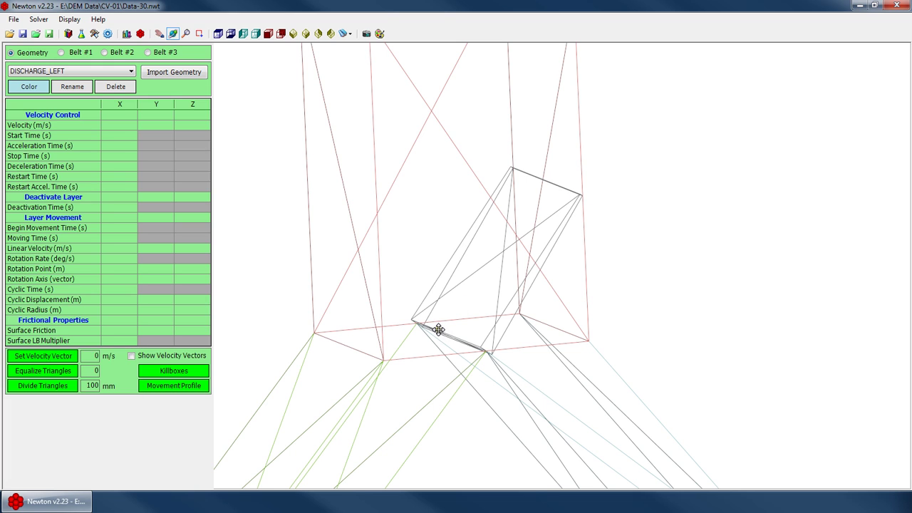
{"action": "left_click_drag", "start_coordinate": [554, 187], "coordinate": [507, 272]}
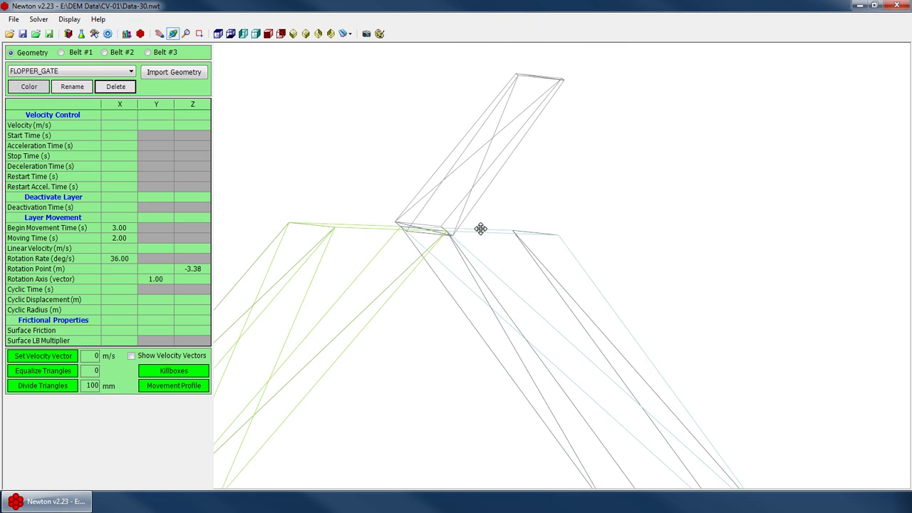
Step: Examine the flopper gate's large face triangles from several angles, along with the inputs for equalizing and dividing triangles
{"action": "left_click_drag", "start_coordinate": [434, 206], "coordinate": [423, 306]}
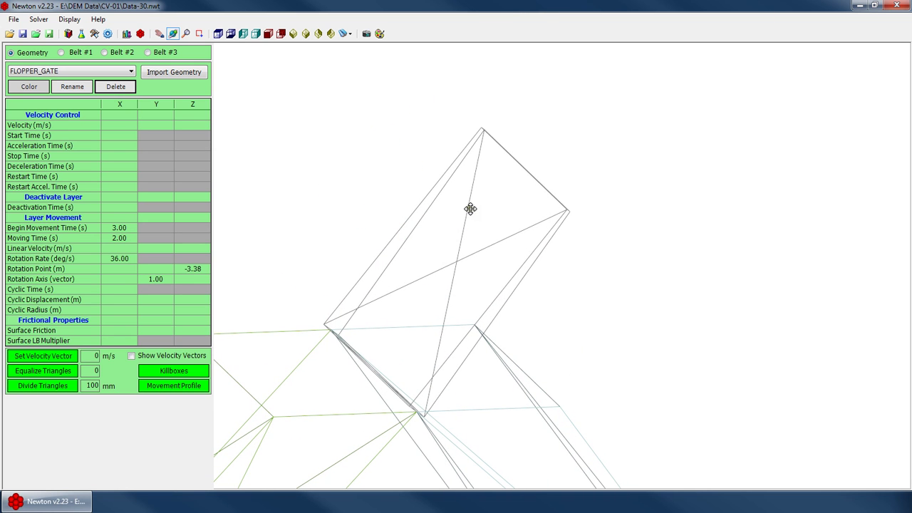
{"action": "left_click_drag", "start_coordinate": [460, 209], "coordinate": [489, 264]}
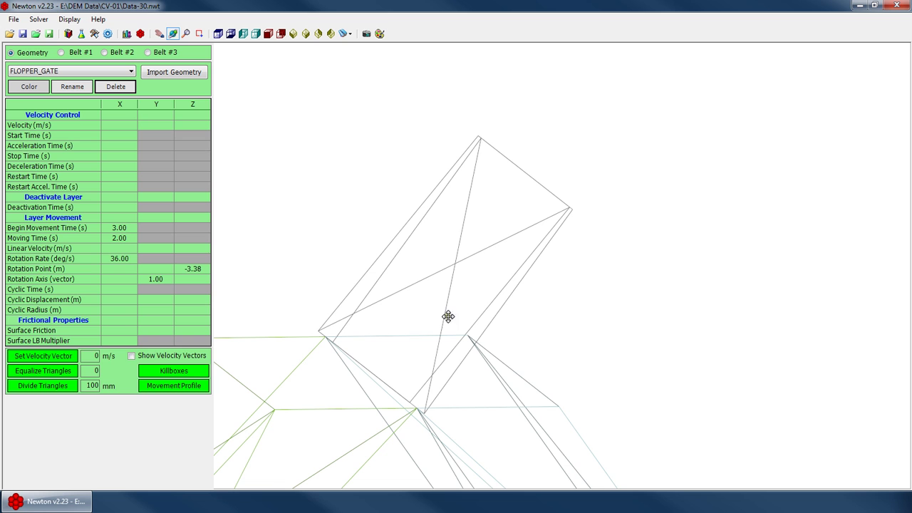
{"action": "left_click_drag", "start_coordinate": [454, 316], "coordinate": [476, 230]}
{"action": "left_click_drag", "start_coordinate": [489, 332], "coordinate": [436, 295]}
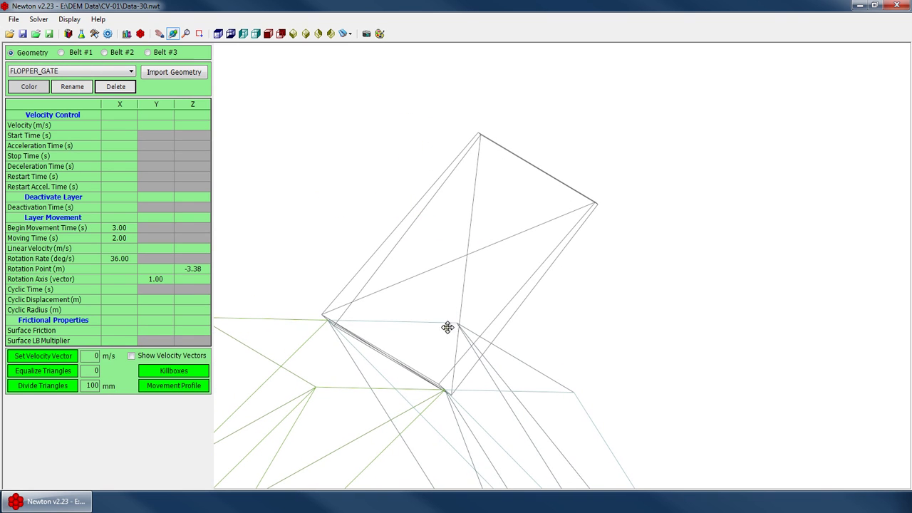
{"action": "left_click_drag", "start_coordinate": [448, 335], "coordinate": [463, 361]}
{"action": "left_click", "coordinate": [107, 289]}
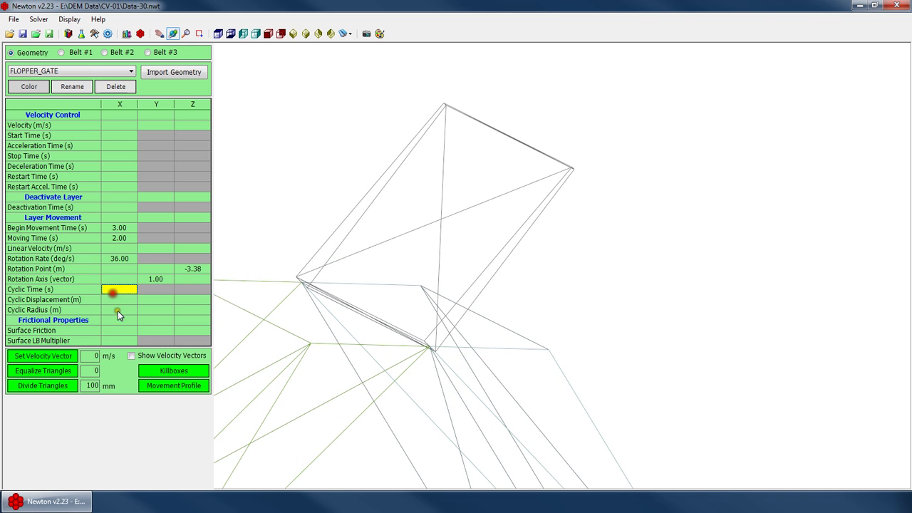
{"action": "left_click", "coordinate": [90, 370]}
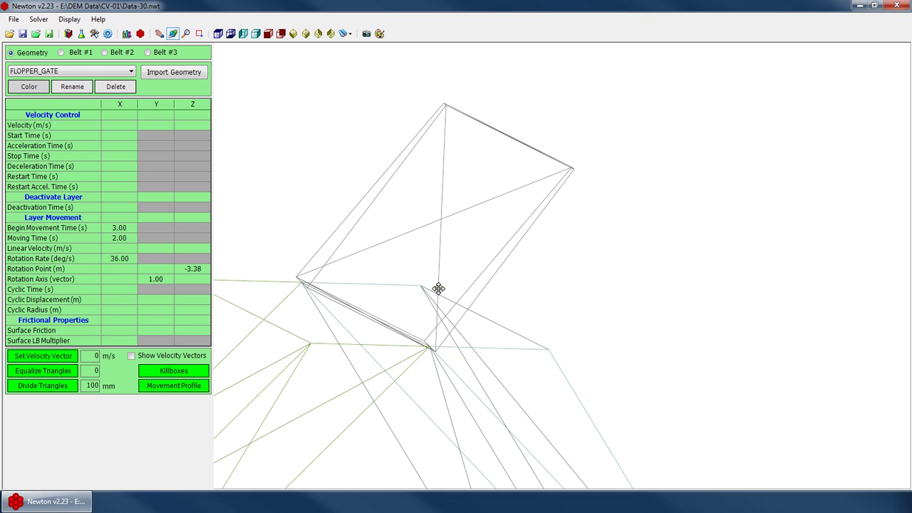
{"action": "left_click_drag", "start_coordinate": [447, 268], "coordinate": [495, 287]}
{"action": "scroll", "coordinate": [456, 230], "scroll_direction": "up", "scroll_amount": 3}
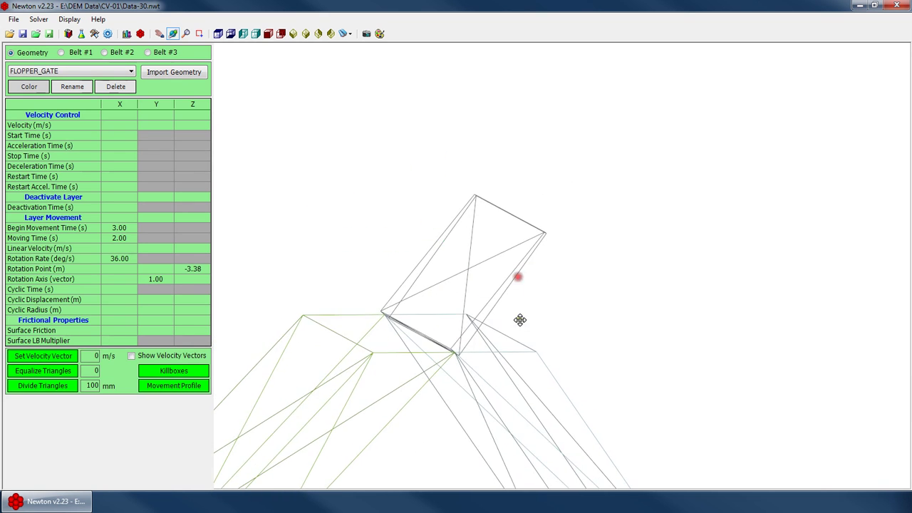
{"action": "scroll", "coordinate": [519, 320], "scroll_direction": "up", "scroll_amount": 3}
{"action": "left_click_drag", "start_coordinate": [451, 287], "coordinate": [467, 285]}
{"action": "left_click", "coordinate": [90, 367]}
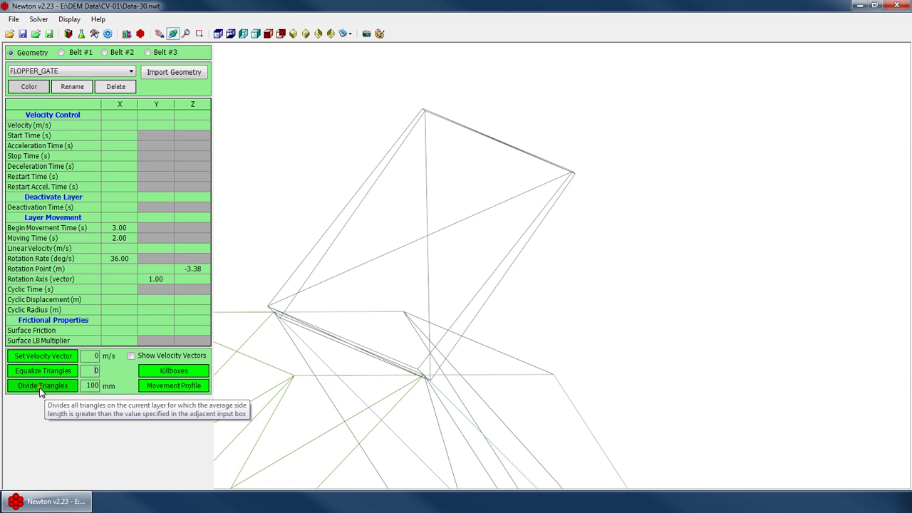
Step: Examine the long, narrow triangles along the flopper gate's thin edges
{"action": "mouse_move", "coordinate": [467, 363]}
{"action": "left_mouse_down"}
{"action": "mouse_move", "coordinate": [422, 354]}
{"action": "mouse_move", "coordinate": [466, 346]}
{"action": "left_mouse_up"}
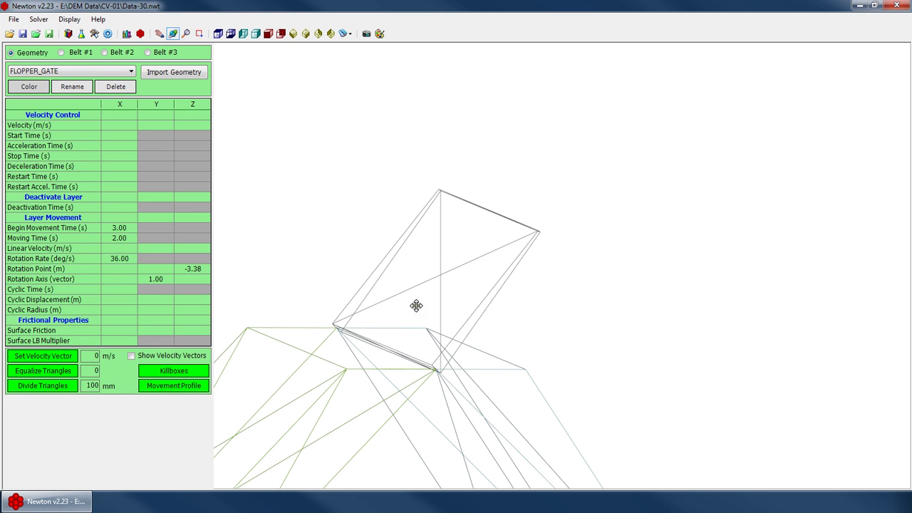
{"action": "left_click_drag", "start_coordinate": [414, 307], "coordinate": [537, 252]}
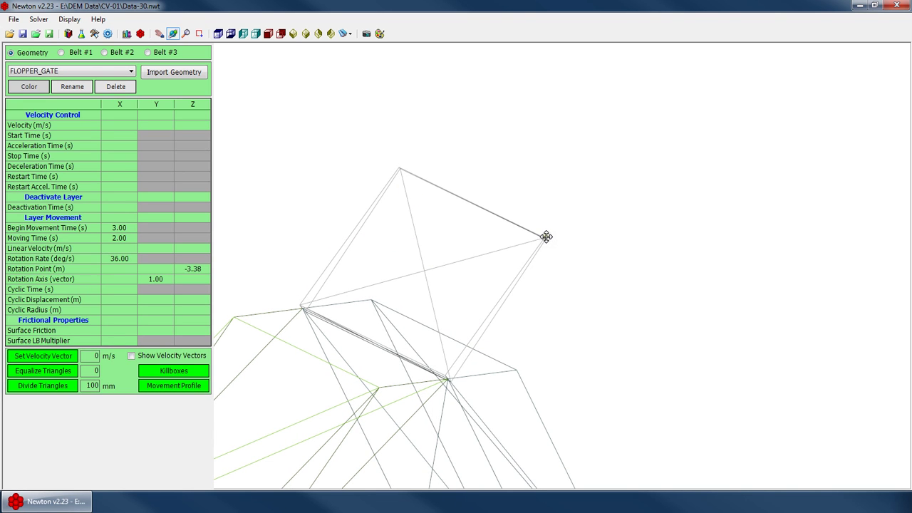
{"action": "left_click_drag", "start_coordinate": [545, 236], "coordinate": [451, 314]}
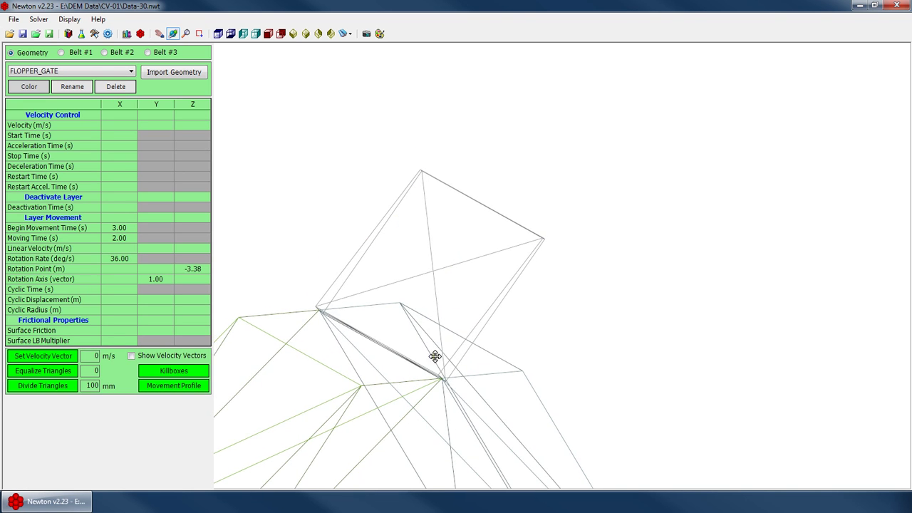
{"action": "left_click_drag", "start_coordinate": [530, 248], "coordinate": [452, 267]}
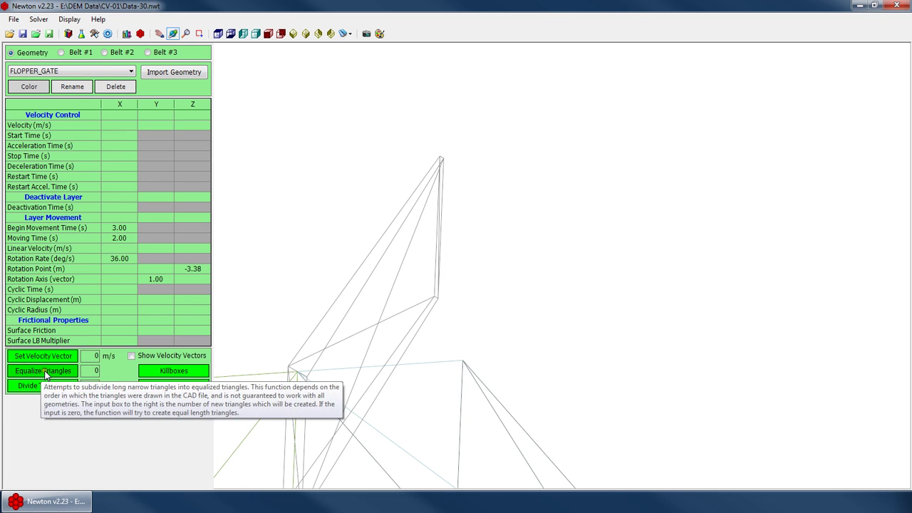
{"action": "left_click_drag", "start_coordinate": [285, 302], "coordinate": [354, 285]}
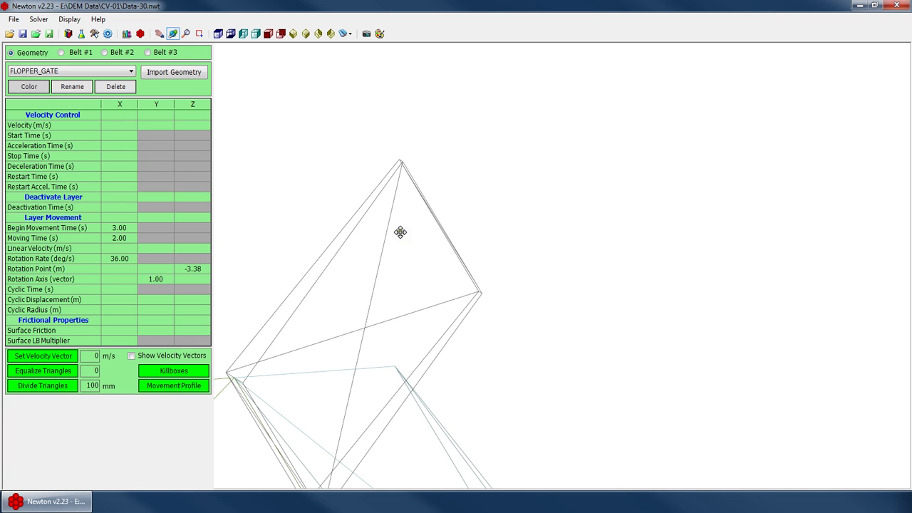
{"action": "left_click_drag", "start_coordinate": [411, 262], "coordinate": [437, 288]}
{"action": "left_click_drag", "start_coordinate": [396, 214], "coordinate": [328, 330]}
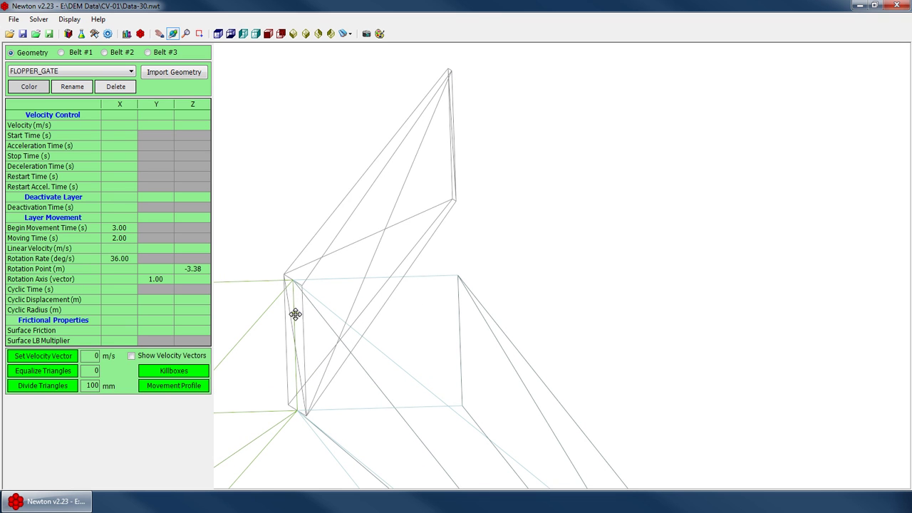
{"action": "scroll", "coordinate": [466, 52], "scroll_direction": "up", "scroll_amount": 2}
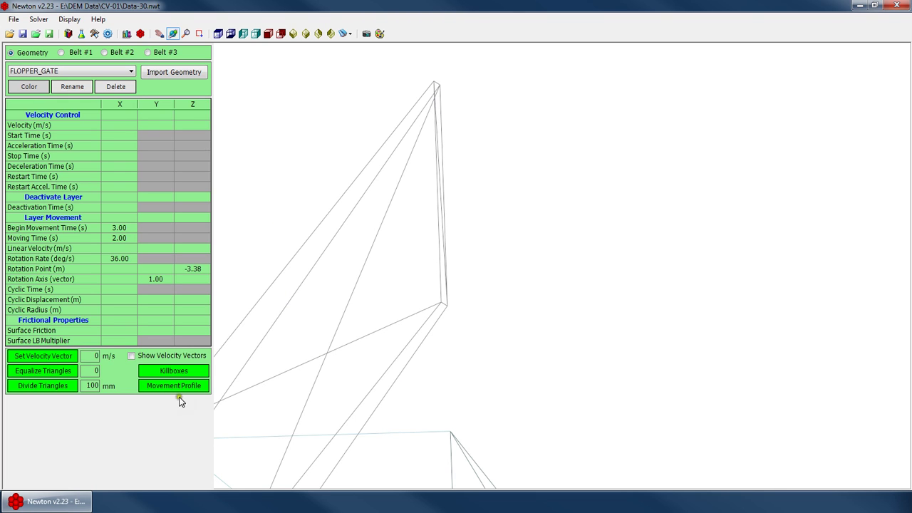
Step: Equalize the flopper gate's triangles with a value of 0 and inspect its subdivided thin edges
{"action": "left_click", "coordinate": [39, 371]}
{"action": "left_click_drag", "start_coordinate": [503, 132], "coordinate": [415, 180]}
{"action": "scroll", "coordinate": [507, 137], "scroll_direction": "down", "scroll_amount": 2}
{"action": "scroll", "coordinate": [320, 419], "scroll_direction": "up", "scroll_amount": 2}
{"action": "left_click_drag", "start_coordinate": [337, 423], "coordinate": [563, 243]}
{"action": "scroll", "coordinate": [464, 340], "scroll_direction": "down", "scroll_amount": 3}
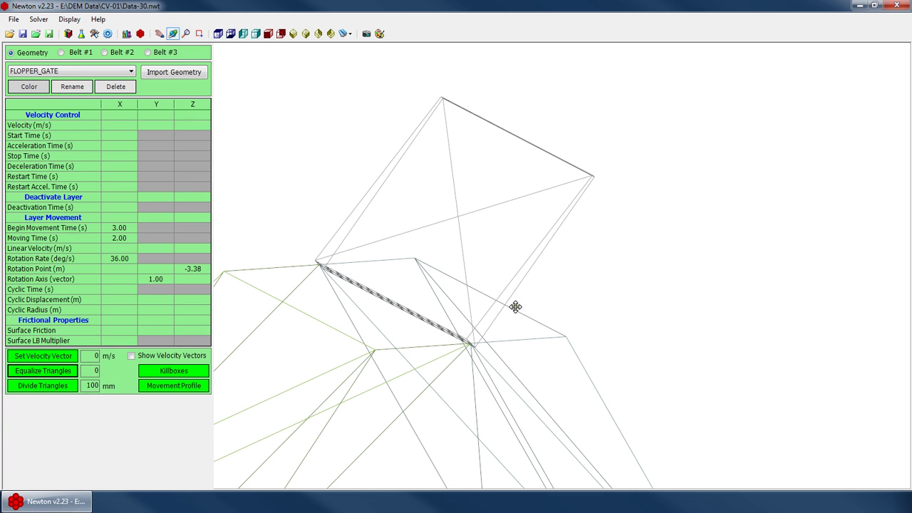
{"action": "left_click_drag", "start_coordinate": [446, 276], "coordinate": [566, 303]}
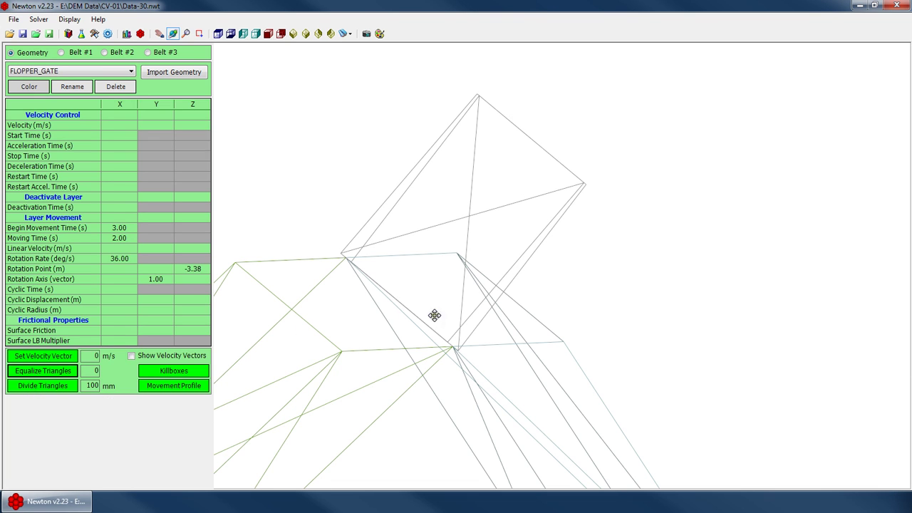
Step: Divide the flopper gate's triangles with a 100 mm side-length limit and inspect the new face divisions
{"action": "left_click_drag", "start_coordinate": [87, 384], "coordinate": [106, 385]}
{"action": "left_click", "coordinate": [44, 386]}
{"action": "left_click_drag", "start_coordinate": [449, 331], "coordinate": [417, 326]}
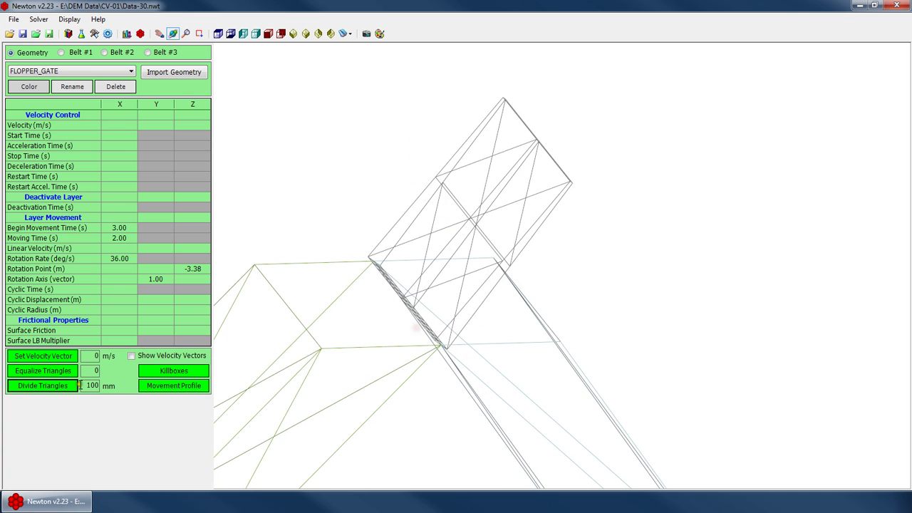
{"action": "left_click_drag", "start_coordinate": [546, 221], "coordinate": [501, 227]}
{"action": "left_click_drag", "start_coordinate": [550, 95], "coordinate": [526, 80]}
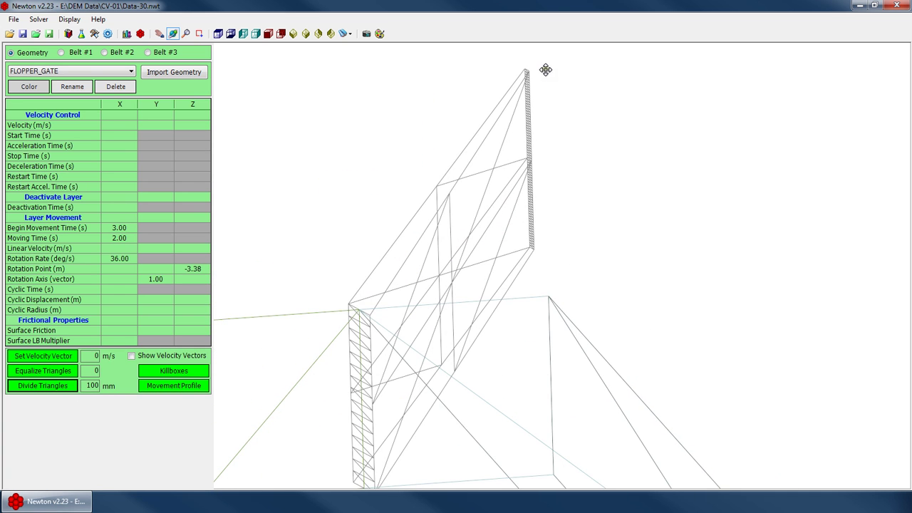
Step: Repeat the 100 mm triangle division until the flopper gate has a fine, uniform mesh
{"action": "left_click", "coordinate": [97, 385]}
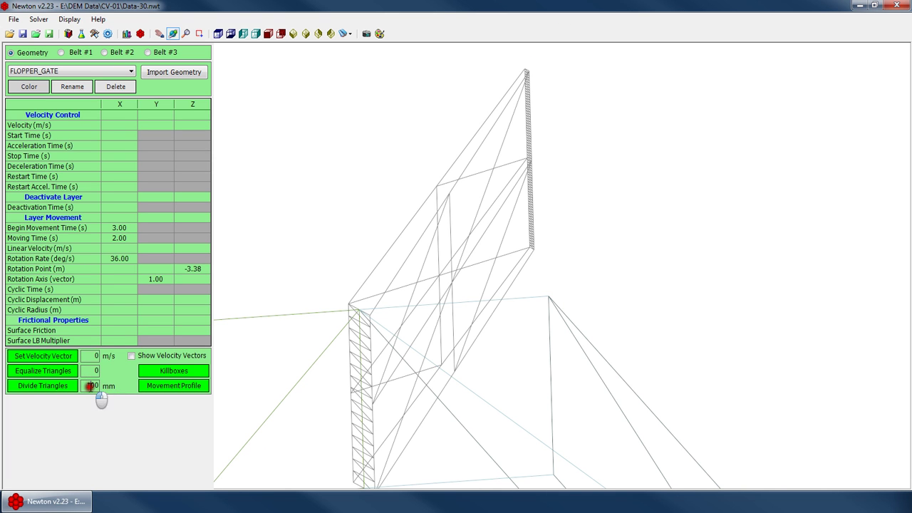
{"action": "left_click_drag", "start_coordinate": [384, 285], "coordinate": [480, 276]}
{"action": "left_click", "coordinate": [39, 385]}
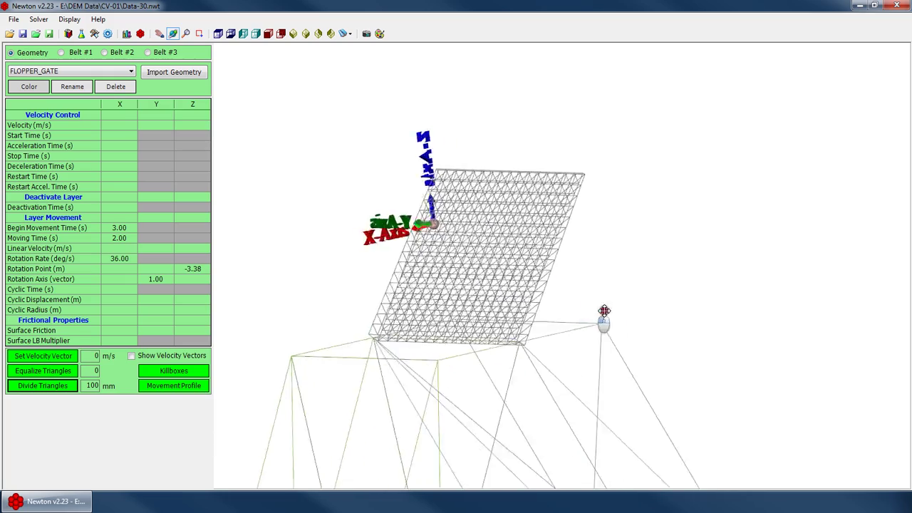
{"action": "left_click_drag", "start_coordinate": [615, 311], "coordinate": [438, 377]}
{"action": "left_click_drag", "start_coordinate": [539, 312], "coordinate": [484, 311]}
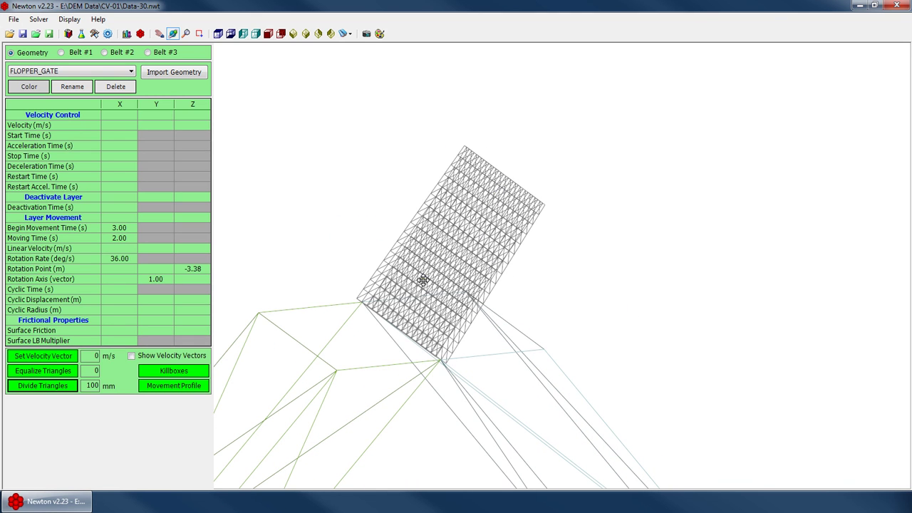
{"action": "left_click_drag", "start_coordinate": [456, 367], "coordinate": [488, 344]}
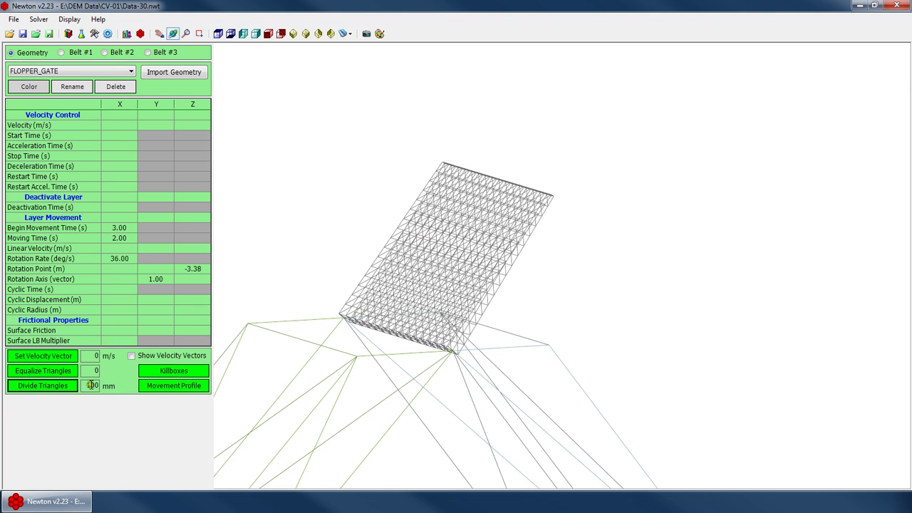
Step: Divide the flopper gate's triangles further with a 20 mm side-length limit and view the dense mesh
{"action": "left_click_drag", "start_coordinate": [89, 384], "coordinate": [154, 399]}
{"action": "left_click", "coordinate": [49, 386]}
{"action": "left_click_drag", "start_coordinate": [471, 295], "coordinate": [387, 389]}
{"action": "scroll", "coordinate": [440, 378], "scroll_direction": "down", "scroll_amount": 5}
{"action": "left_click_drag", "start_coordinate": [450, 383], "coordinate": [493, 381]}
{"action": "scroll", "coordinate": [512, 379], "scroll_direction": "up", "scroll_amount": 5}
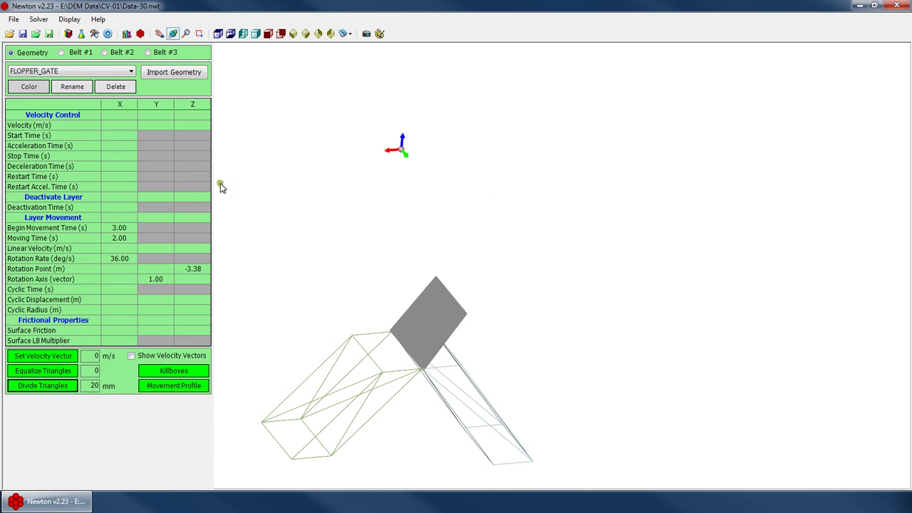
Step: Run the simulation with the finely meshed flopper gate and view the gate up close from an angle
{"action": "left_click", "coordinate": [39, 19]}
{"action": "left_click", "coordinate": [47, 31]}
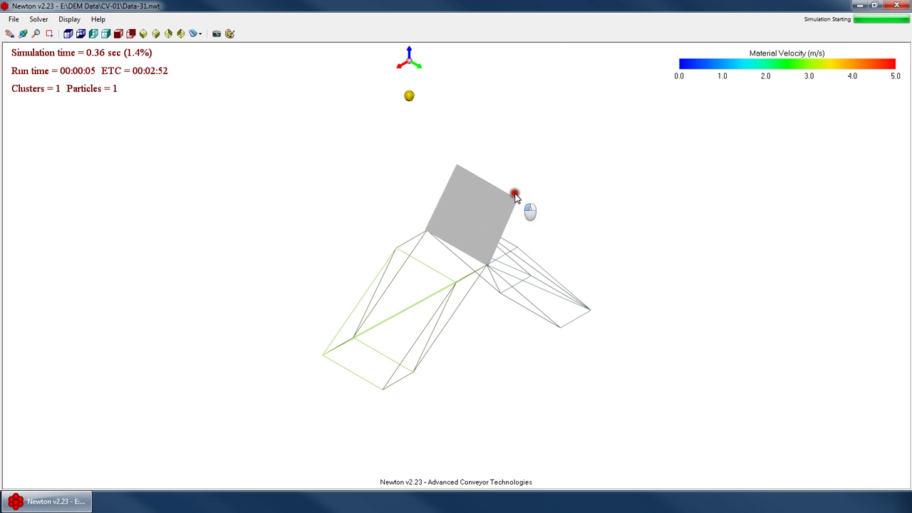
{"action": "scroll", "coordinate": [515, 189], "scroll_direction": "up", "scroll_amount": 5}
{"action": "right_click", "coordinate": [482, 225]}
{"action": "left_click", "coordinate": [509, 243]}
{"action": "left_click_drag", "start_coordinate": [502, 257], "coordinate": [366, 332]}
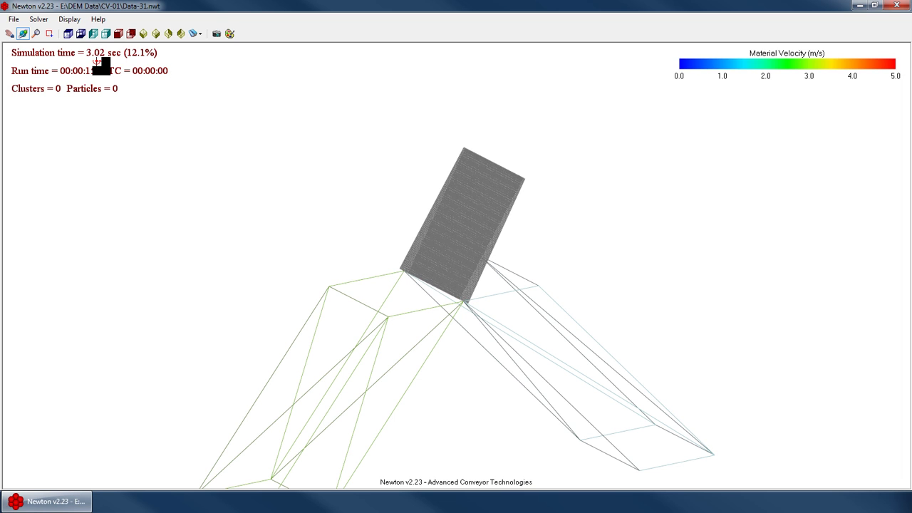
Step: Watch the densely meshed flopper gate move from several angles, then stop the running simulation
{"action": "left_click_drag", "start_coordinate": [485, 382], "coordinate": [457, 306]}
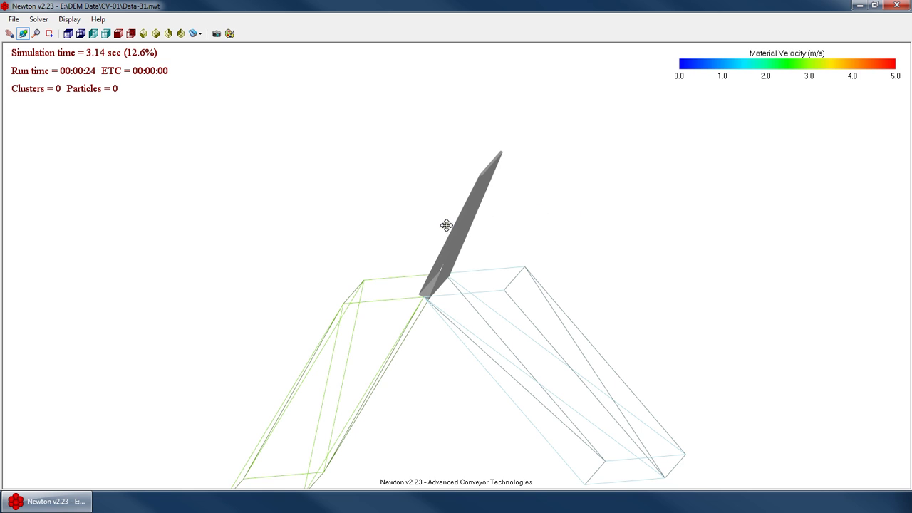
{"action": "left_click_drag", "start_coordinate": [446, 225], "coordinate": [369, 266]}
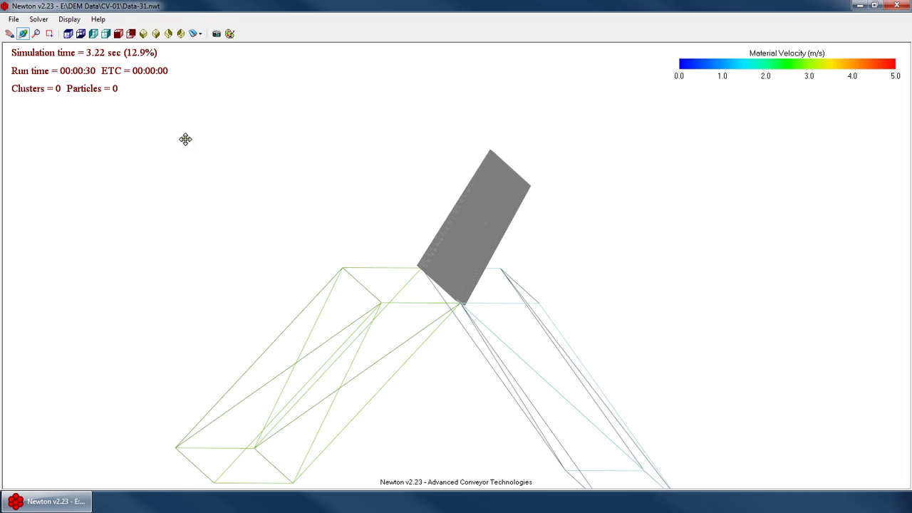
{"action": "left_click_drag", "start_coordinate": [158, 174], "coordinate": [288, 248]}
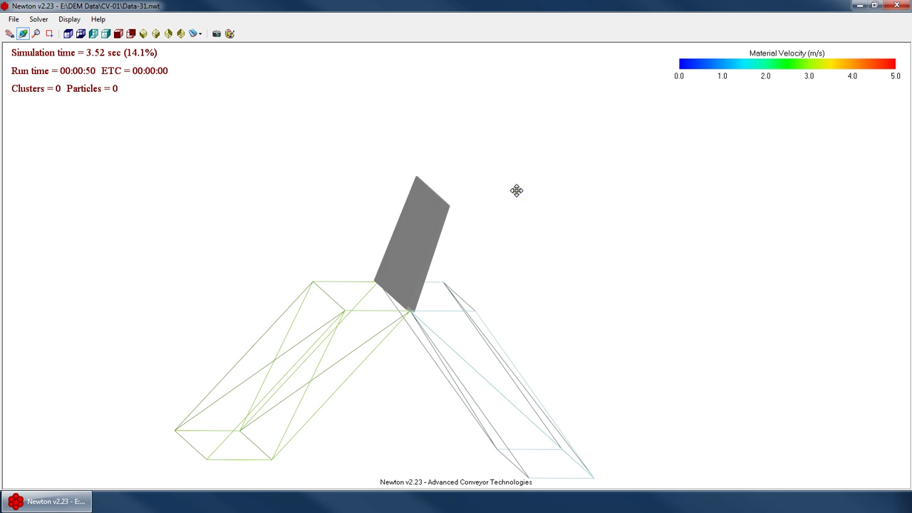
{"action": "left_click_drag", "start_coordinate": [452, 309], "coordinate": [416, 278]}
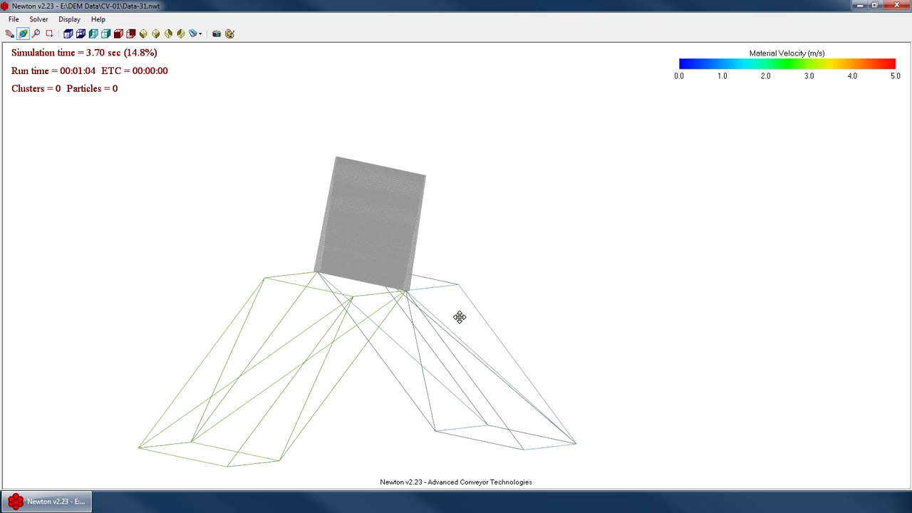
{"action": "left_click_drag", "start_coordinate": [346, 279], "coordinate": [261, 192]}
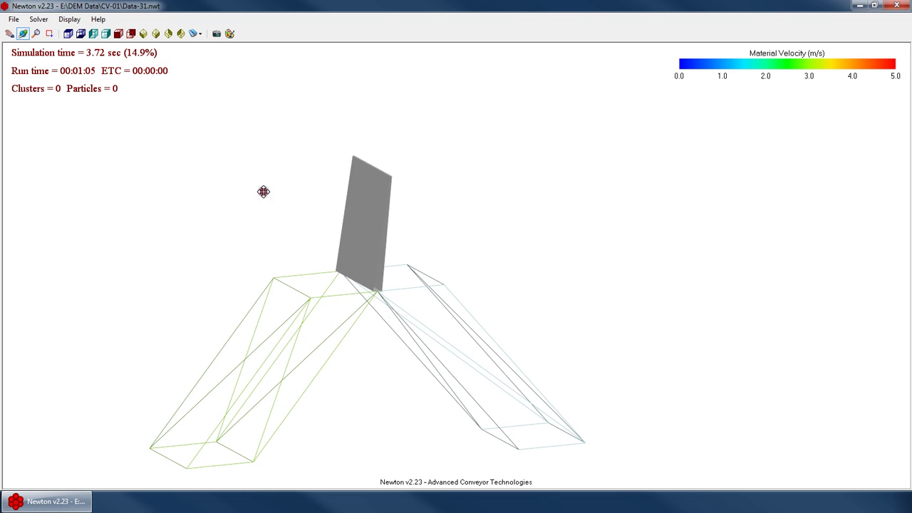
{"action": "left_click", "coordinate": [39, 19]}
{"action": "left_click", "coordinate": [48, 57]}
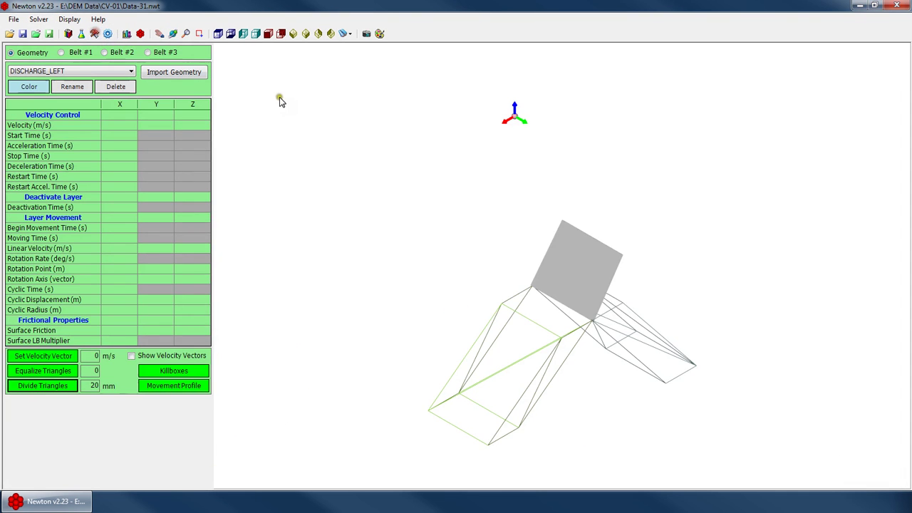
Step: Reimport chute3.dxf, overwriting the current geometry, and delete the extra layer listed after FLOPPER_GATE
{"action": "left_click", "coordinate": [190, 72]}
{"action": "left_click", "coordinate": [590, 203]}
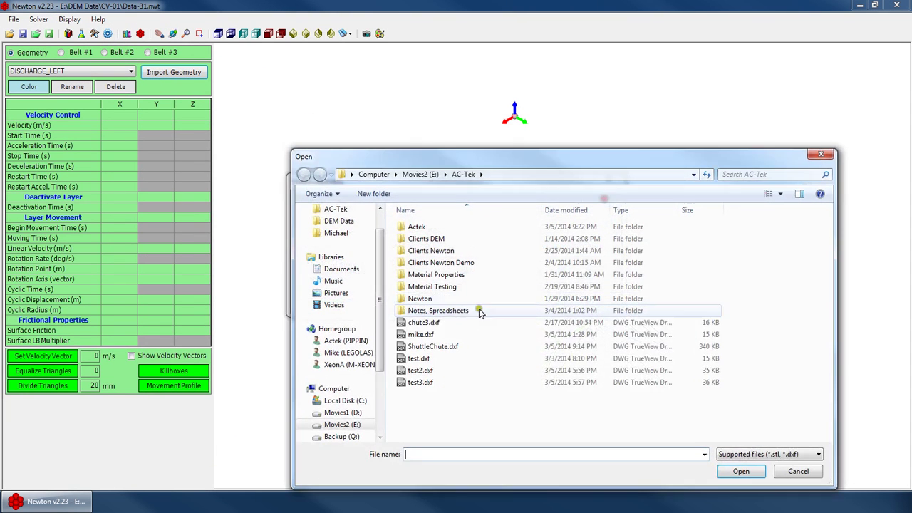
{"action": "double_click", "coordinate": [440, 324]}
{"action": "left_click", "coordinate": [582, 299]}
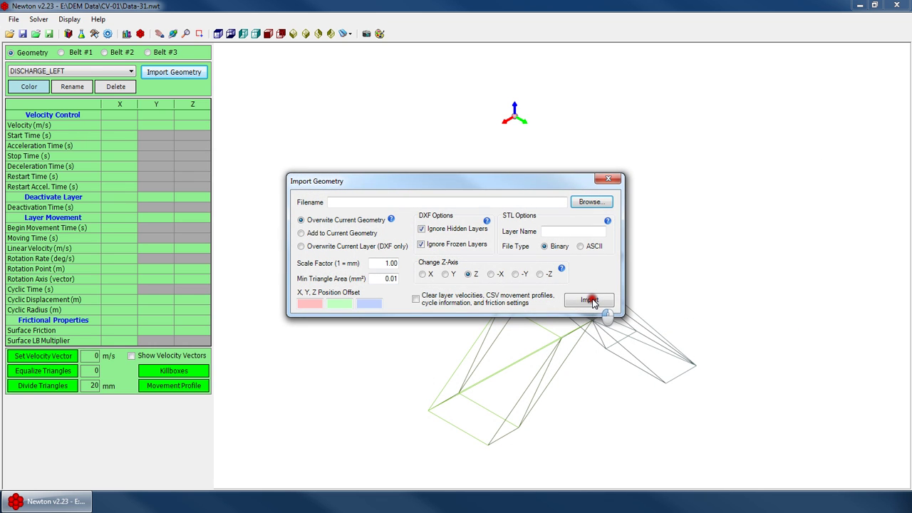
{"action": "left_click", "coordinate": [592, 299]}
{"action": "key", "text": "Return"}
{"action": "left_click", "coordinate": [71, 71]}
{"action": "left_click", "coordinate": [35, 103]}
{"action": "left_click", "coordinate": [115, 87]}
{"action": "key", "text": "Return"}
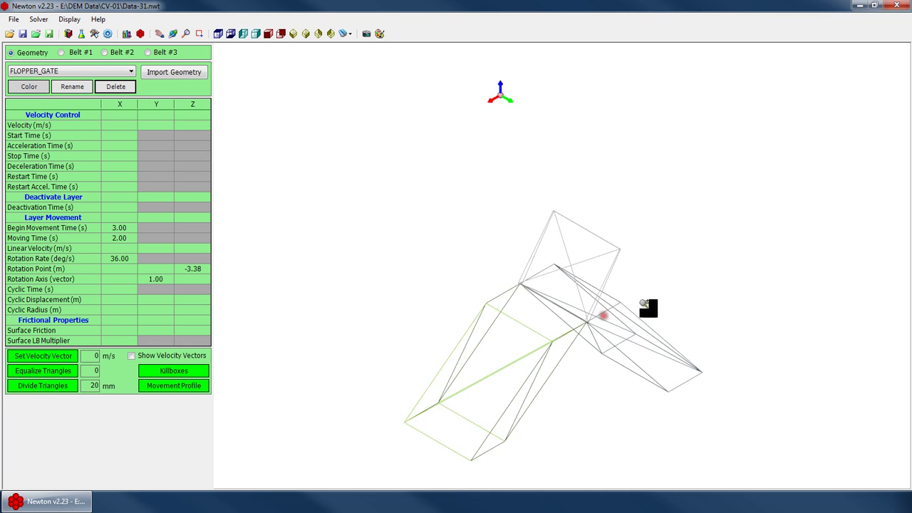
Step: Divide the reimported flopper gate's triangles with a 100 mm side-length limit
{"action": "scroll", "coordinate": [644, 305], "scroll_direction": "up", "scroll_amount": 2}
{"action": "double_click", "coordinate": [93, 386]}
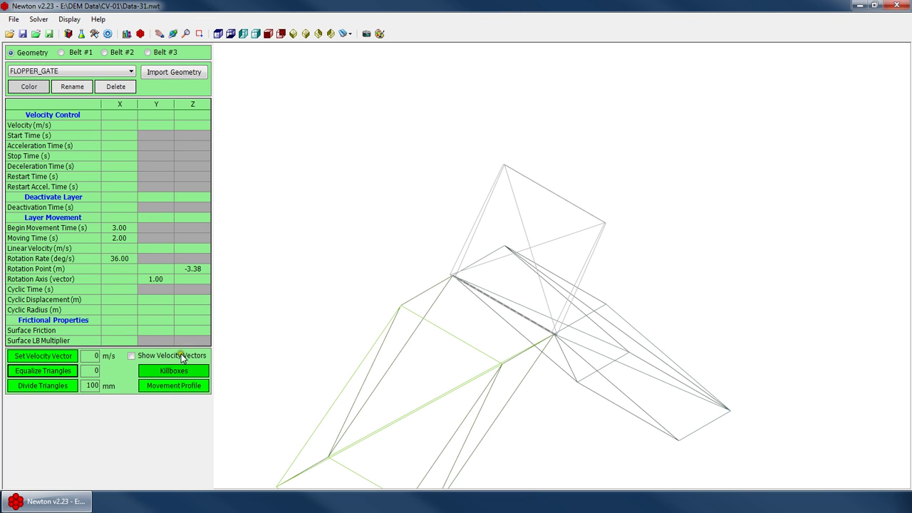
{"action": "left_click", "coordinate": [43, 386]}
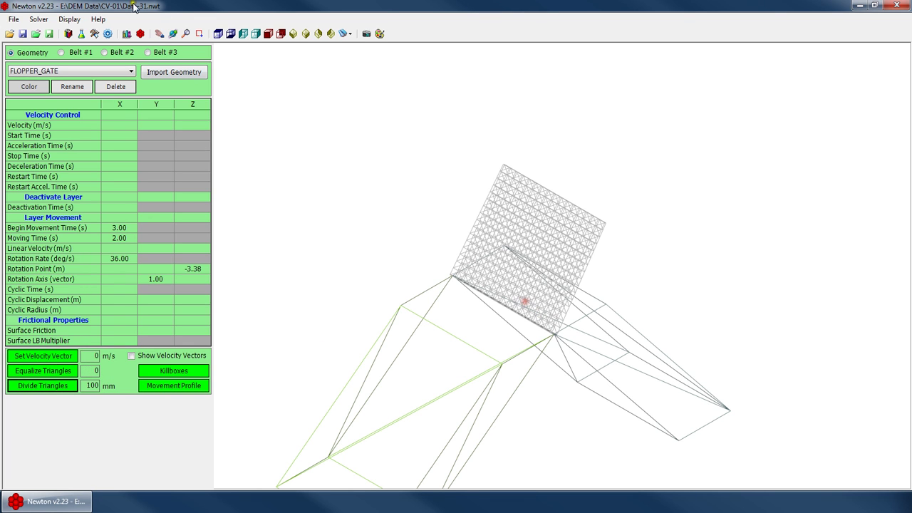
Step: Run the simulation with the 100 mm gate mesh and orbit to a closer view of the flopper gate
{"action": "left_click", "coordinate": [39, 19]}
{"action": "left_click", "coordinate": [46, 31]}
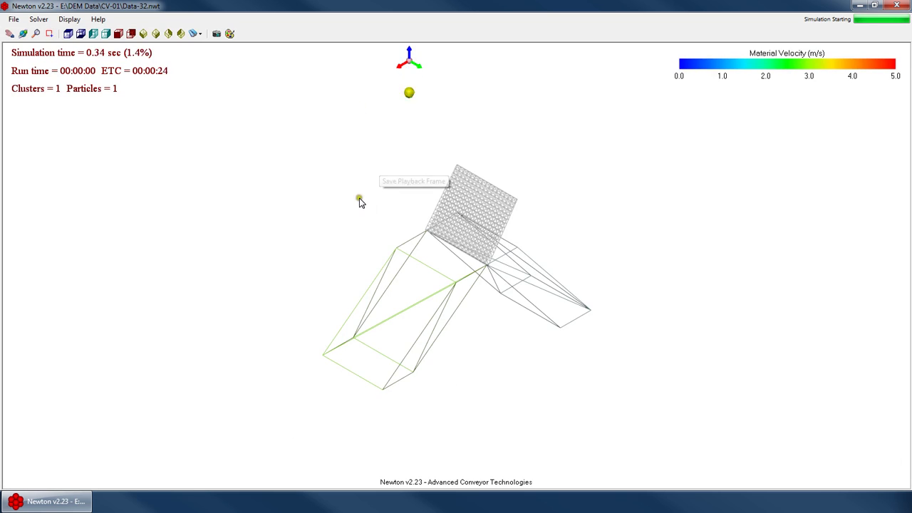
{"action": "scroll", "coordinate": [470, 256], "scroll_direction": "down", "scroll_amount": 2}
{"action": "scroll", "coordinate": [491, 239], "scroll_direction": "up", "scroll_amount": 2}
{"action": "right_click", "coordinate": [496, 235]}
{"action": "left_click", "coordinate": [525, 255]}
{"action": "left_click_drag", "start_coordinate": [395, 326], "coordinate": [533, 315]}
{"action": "left_click_drag", "start_coordinate": [408, 266], "coordinate": [470, 270]}
{"action": "scroll", "coordinate": [473, 268], "scroll_direction": "up", "scroll_amount": 2}
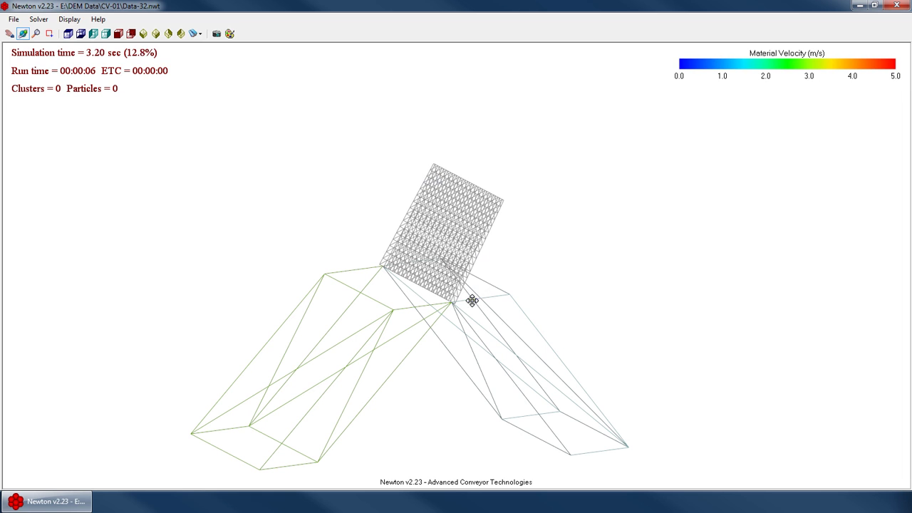
Step: Follow the rotating flopper gate from other angles and stop the simulation
{"action": "left_click_drag", "start_coordinate": [463, 307], "coordinate": [387, 297]}
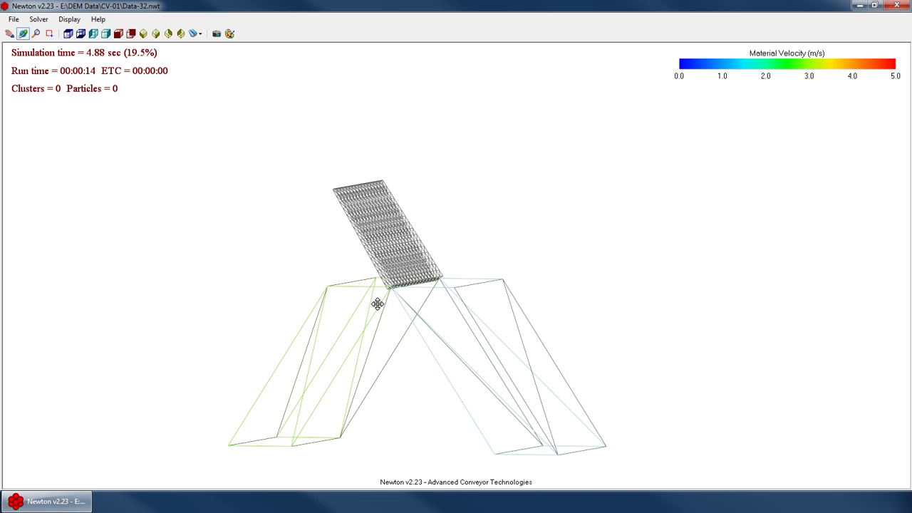
{"action": "left_click_drag", "start_coordinate": [423, 320], "coordinate": [404, 340]}
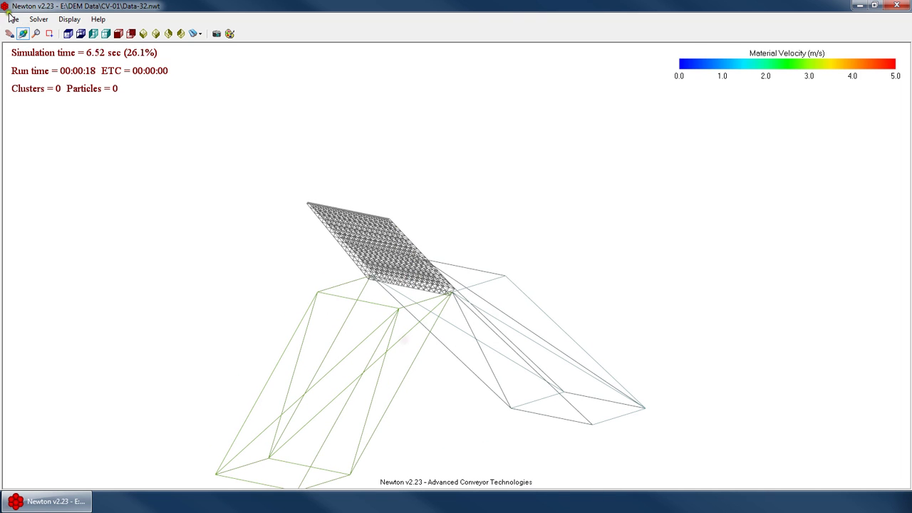
{"action": "left_click", "coordinate": [38, 19]}
{"action": "left_click", "coordinate": [43, 57]}
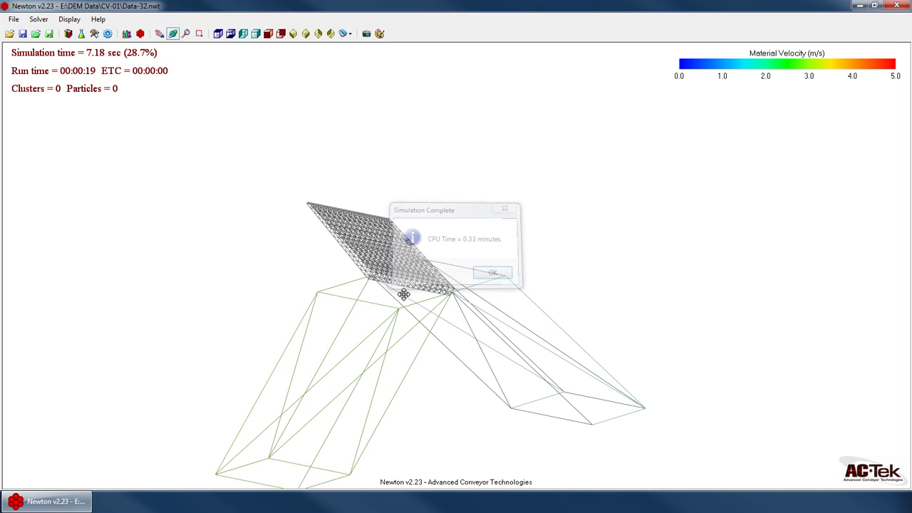
Step: Return to the geometry settings and inspect the flopper gate's 100 mm mesh up close from several angles
{"action": "right_click", "coordinate": [609, 269]}
{"action": "left_click", "coordinate": [638, 281]}
{"action": "left_click_drag", "start_coordinate": [521, 307], "coordinate": [628, 311]}
{"action": "scroll", "coordinate": [628, 311], "scroll_direction": "up", "scroll_amount": 8}
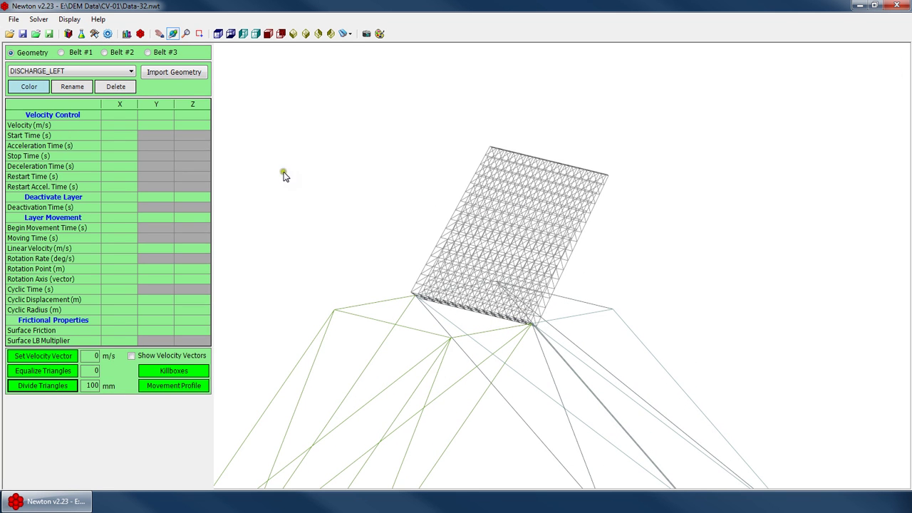
{"action": "left_click_drag", "start_coordinate": [685, 189], "coordinate": [472, 288]}
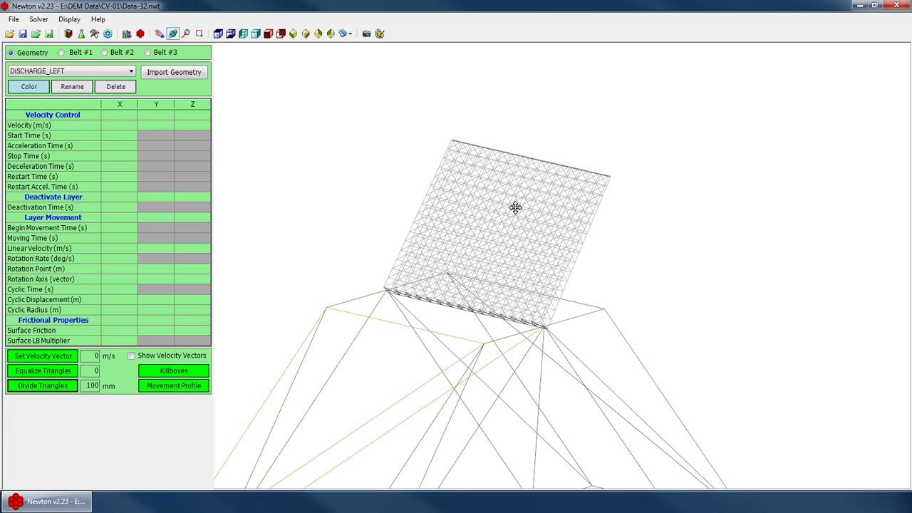
{"action": "left_click_drag", "start_coordinate": [524, 216], "coordinate": [559, 229]}
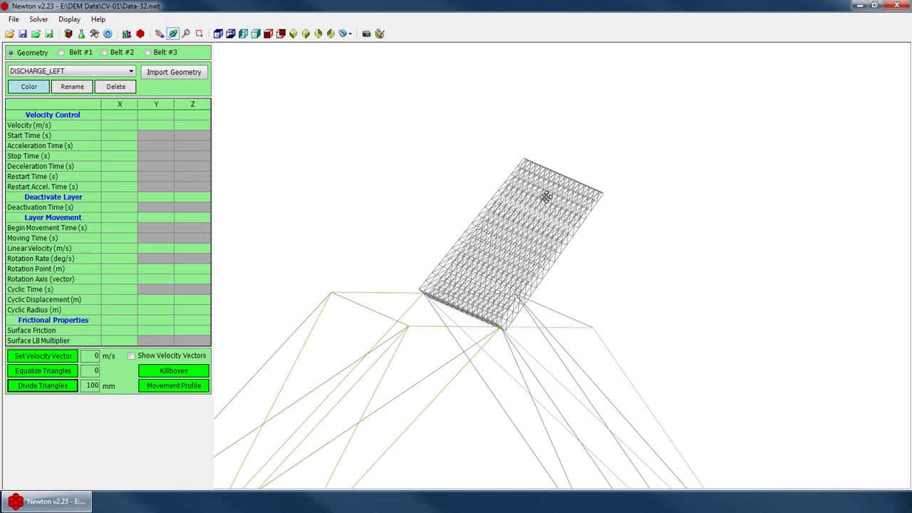
{"action": "mouse_move", "coordinate": [626, 175]}
{"action": "left_mouse_down"}
{"action": "mouse_move", "coordinate": [525, 264]}
{"action": "mouse_move", "coordinate": [513, 319]}
{"action": "mouse_move", "coordinate": [452, 384]}
{"action": "mouse_move", "coordinate": [458, 251]}
{"action": "mouse_move", "coordinate": [520, 206]}
{"action": "left_mouse_up"}
{"action": "scroll", "coordinate": [448, 196], "scroll_direction": "down", "scroll_amount": 3}
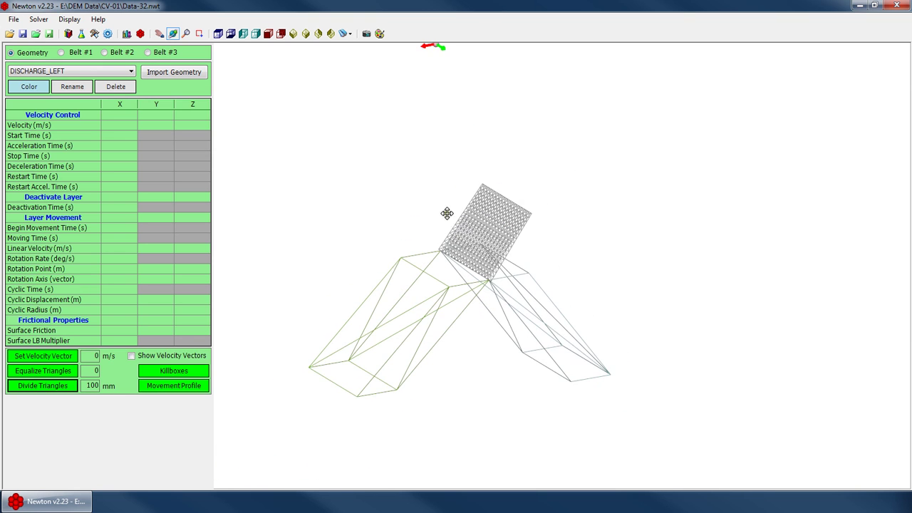
{"action": "scroll", "coordinate": [488, 264], "scroll_direction": "up", "scroll_amount": 3}
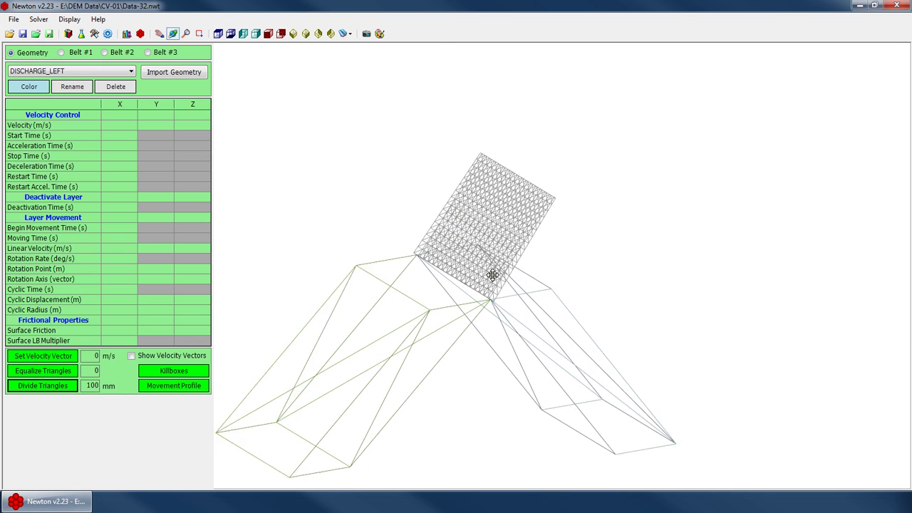
Step: Examine the Deactivation Time setting and the position of the gate relative to both discharge chutes
{"action": "left_click", "coordinate": [115, 208]}
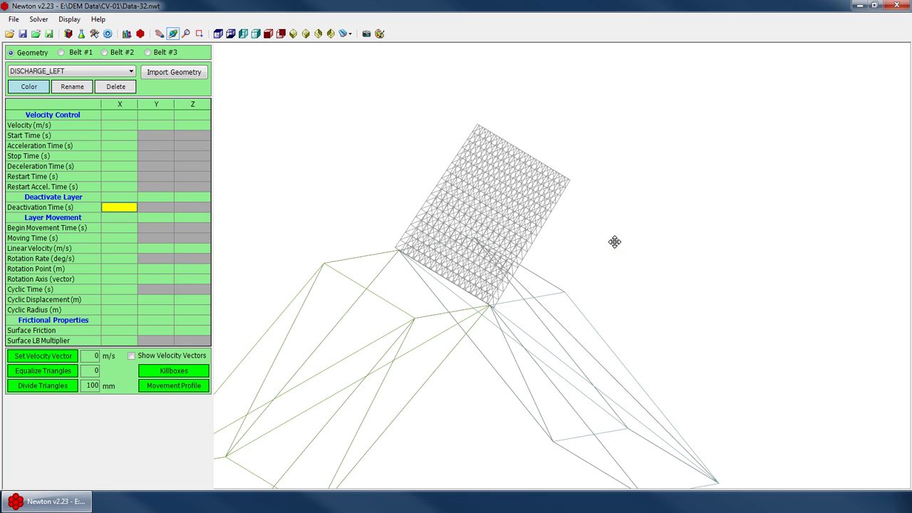
{"action": "left_click_drag", "start_coordinate": [610, 240], "coordinate": [606, 243]}
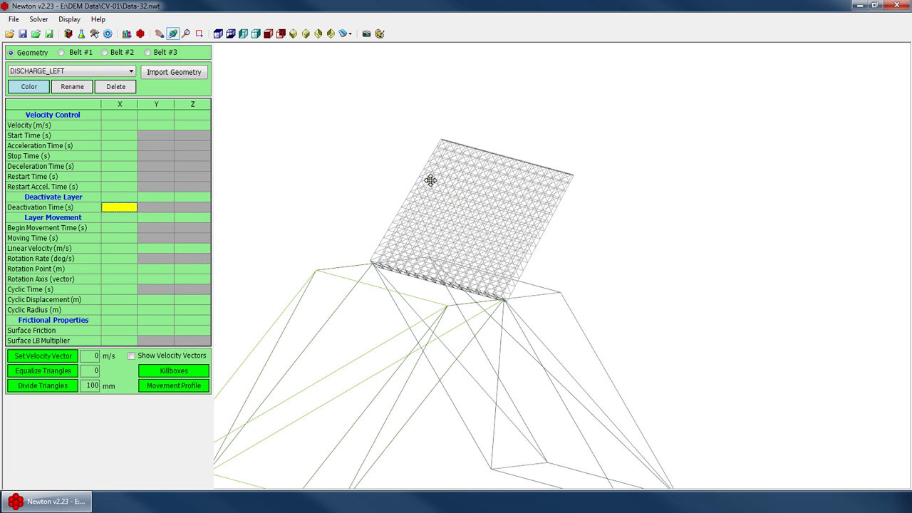
{"action": "left_click_drag", "start_coordinate": [455, 206], "coordinate": [427, 198]}
{"action": "scroll", "coordinate": [428, 202], "scroll_direction": "down", "scroll_amount": 5}
{"action": "left_click_drag", "start_coordinate": [500, 272], "coordinate": [487, 269]}
{"action": "scroll", "coordinate": [467, 276], "scroll_direction": "down", "scroll_amount": 4}
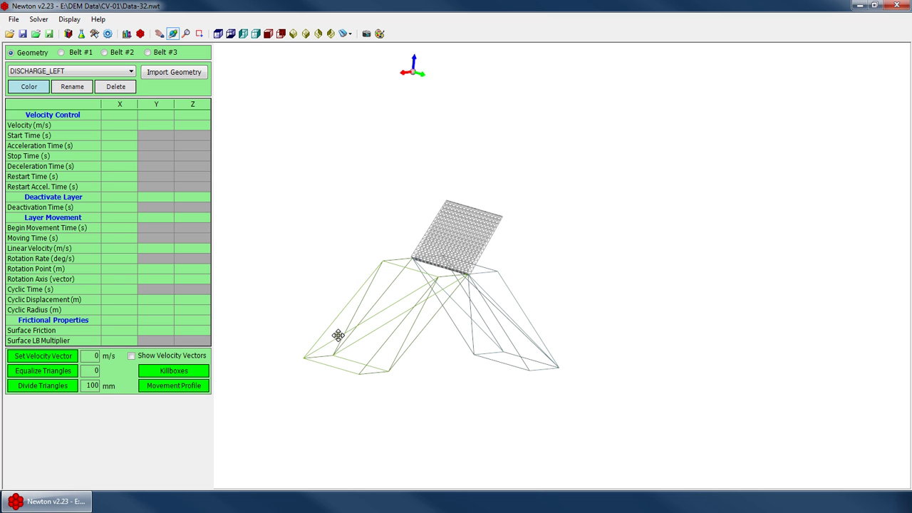
{"action": "scroll", "coordinate": [466, 318], "scroll_direction": "up", "scroll_amount": 4}
{"action": "left_click_drag", "start_coordinate": [445, 299], "coordinate": [490, 325]}
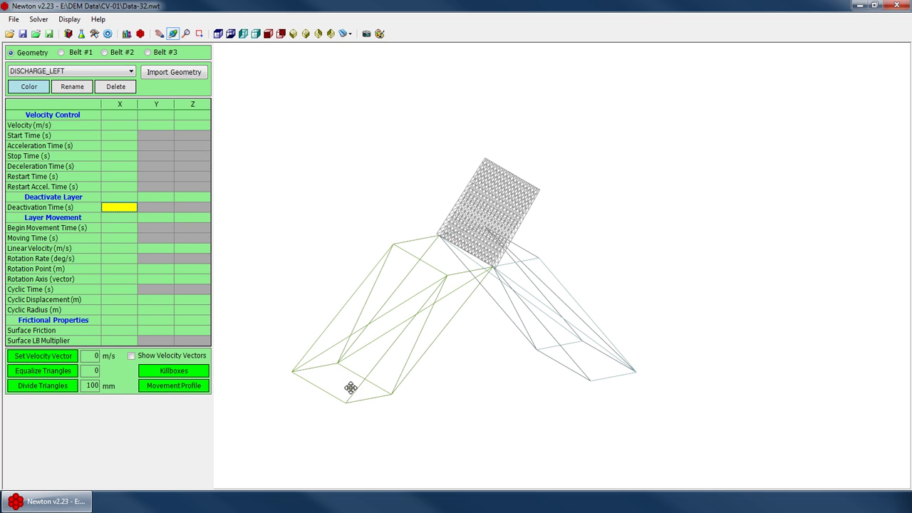
{"action": "left_click_drag", "start_coordinate": [412, 273], "coordinate": [518, 317]}
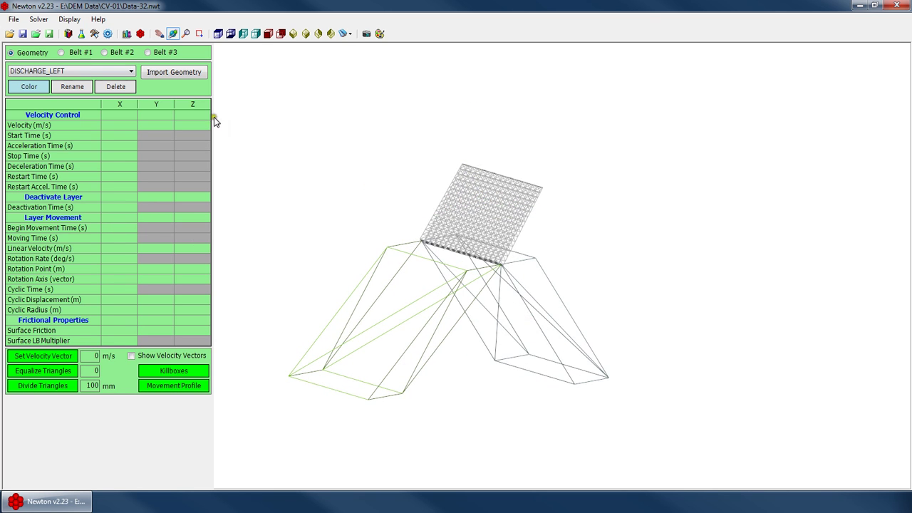
Step: Review the FLOPPER_GATE layer's movement times and set its deactivation time
{"action": "left_click", "coordinate": [86, 72]}
{"action": "left_click", "coordinate": [48, 95]}
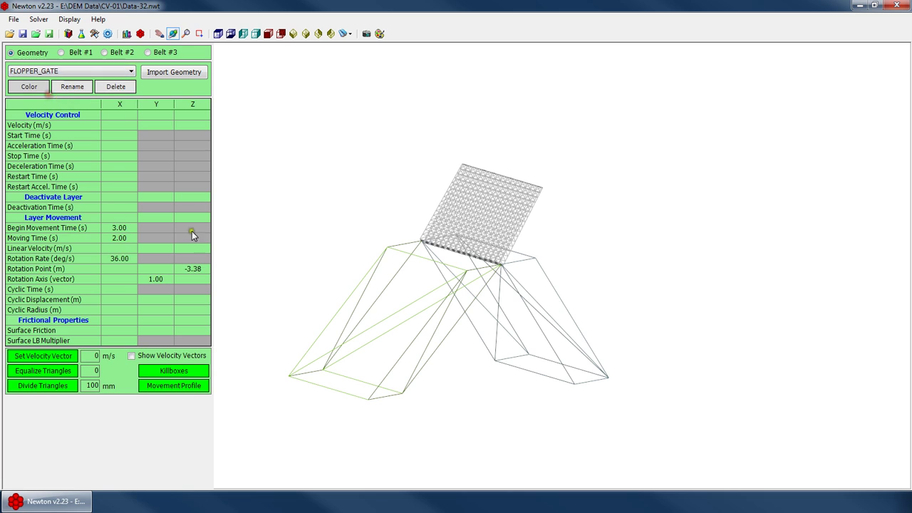
{"action": "left_click", "coordinate": [121, 239]}
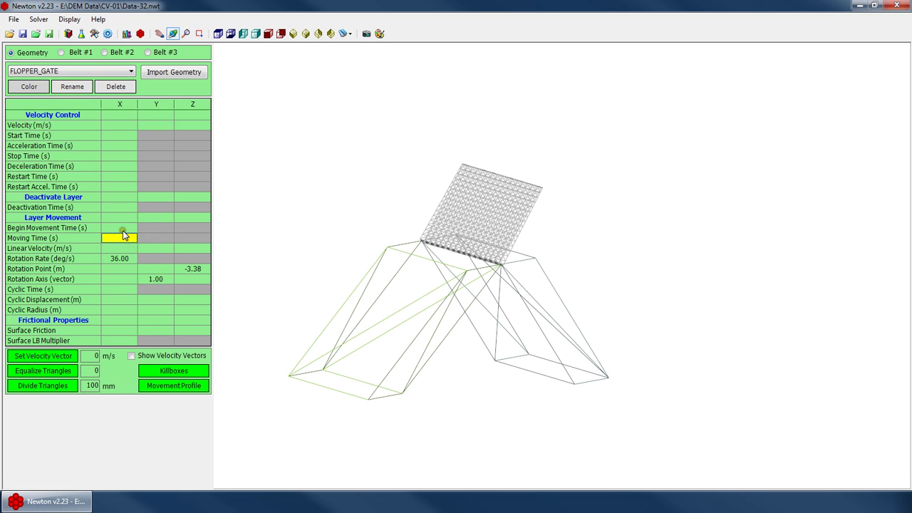
{"action": "left_click", "coordinate": [120, 228]}
{"action": "left_click", "coordinate": [120, 207]}
{"action": "key", "text": "Return"}
{"action": "key", "text": "Return"}
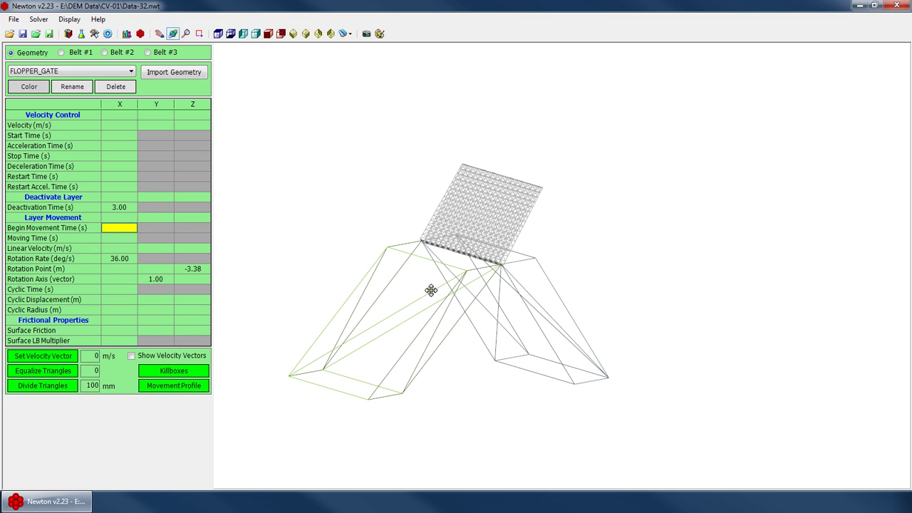
{"action": "left_click_drag", "start_coordinate": [430, 291], "coordinate": [417, 292]}
Step: Run the simulation with the gate's deactivation time applied, view the gate from an angle, and stop the run
{"action": "left_click", "coordinate": [38, 19]}
{"action": "left_click", "coordinate": [54, 30]}
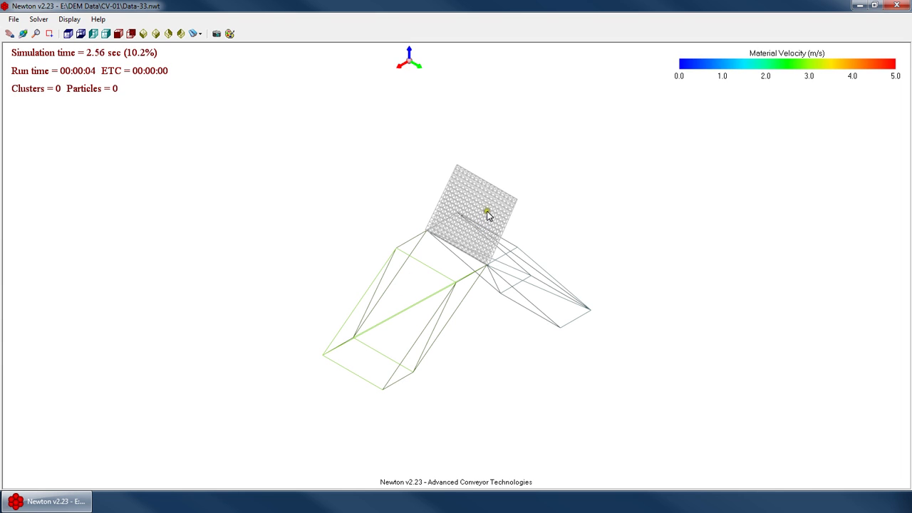
{"action": "right_click", "coordinate": [502, 240]}
{"action": "left_click", "coordinate": [528, 262]}
{"action": "left_click_drag", "start_coordinate": [457, 317], "coordinate": [440, 232]}
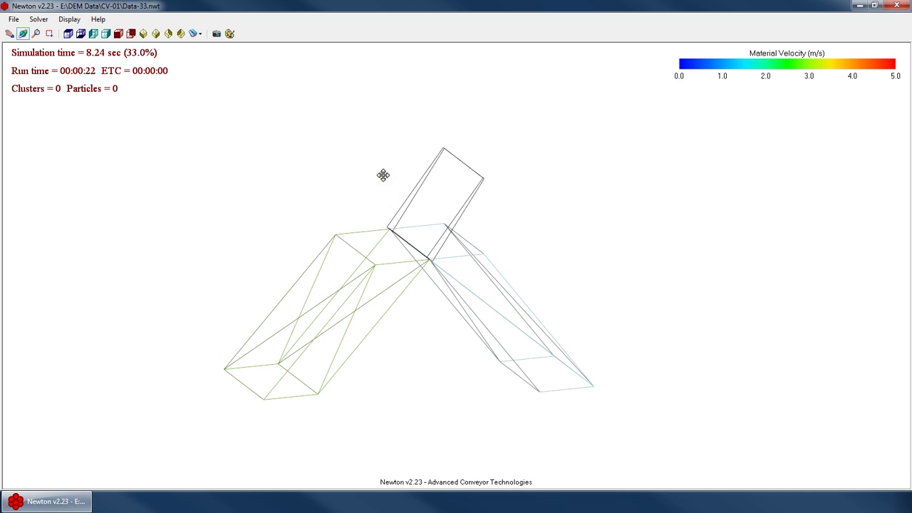
{"action": "left_click", "coordinate": [39, 19]}
{"action": "left_click", "coordinate": [51, 57]}
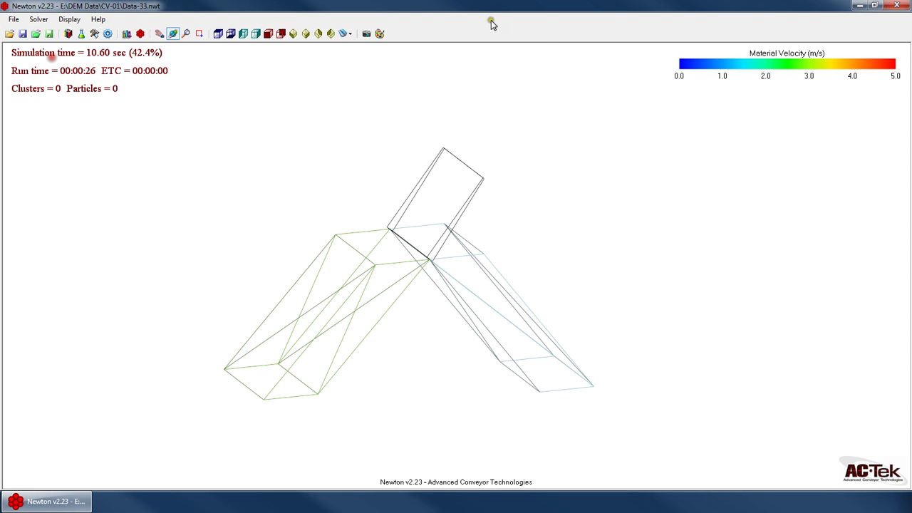
{"action": "left_click", "coordinate": [492, 273]}
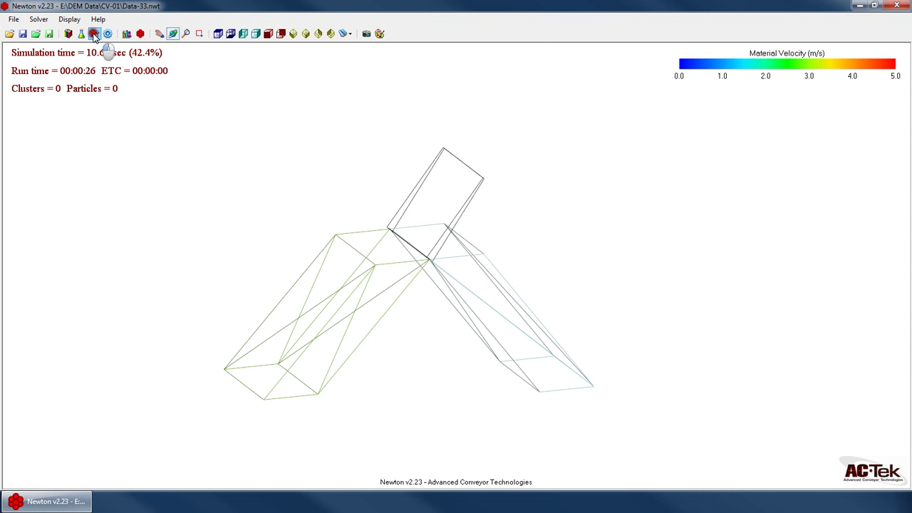
Step: Reopen the geometry settings and review the layer's deactivation, movement, rotation, cyclic displacement and surface friction fields
{"action": "left_click", "coordinate": [94, 35]}
{"action": "right_click", "coordinate": [526, 275]}
{"action": "left_click", "coordinate": [552, 295]}
{"action": "left_click_drag", "start_coordinate": [545, 295], "coordinate": [480, 270]}
{"action": "left_click", "coordinate": [121, 228]}
{"action": "left_click", "coordinate": [117, 238]}
{"action": "left_click", "coordinate": [116, 208]}
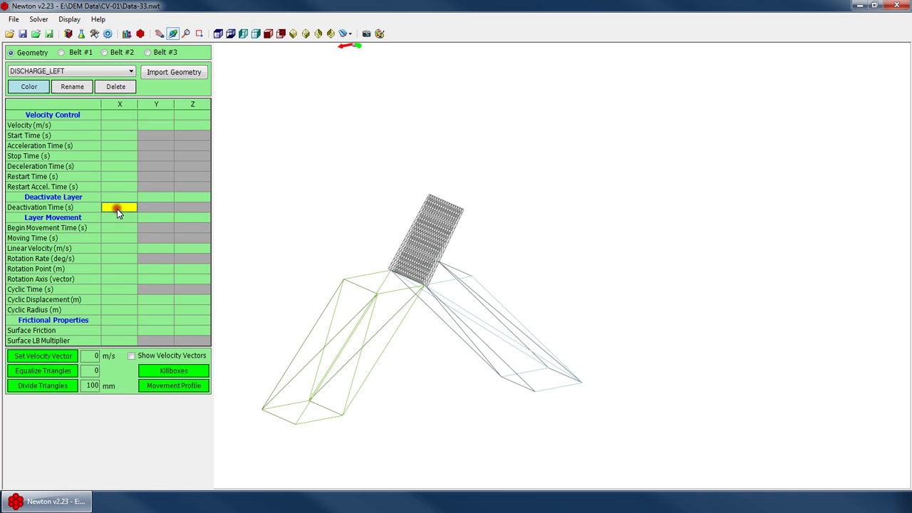
{"action": "left_click", "coordinate": [114, 301]}
{"action": "left_click", "coordinate": [130, 329]}
{"action": "left_click", "coordinate": [111, 330]}
{"action": "left_click", "coordinate": [121, 300]}
{"action": "left_click", "coordinate": [123, 258]}
{"action": "left_click", "coordinate": [127, 228]}
{"action": "left_click_drag", "start_coordinate": [419, 329], "coordinate": [459, 336]}
{"action": "scroll", "coordinate": [570, 350], "scroll_direction": "down", "scroll_amount": 3}
{"action": "scroll", "coordinate": [534, 363], "scroll_direction": "up", "scroll_amount": 3}
{"action": "scroll", "coordinate": [456, 313], "scroll_direction": "down", "scroll_amount": 3}
{"action": "scroll", "coordinate": [371, 304], "scroll_direction": "up", "scroll_amount": 2}
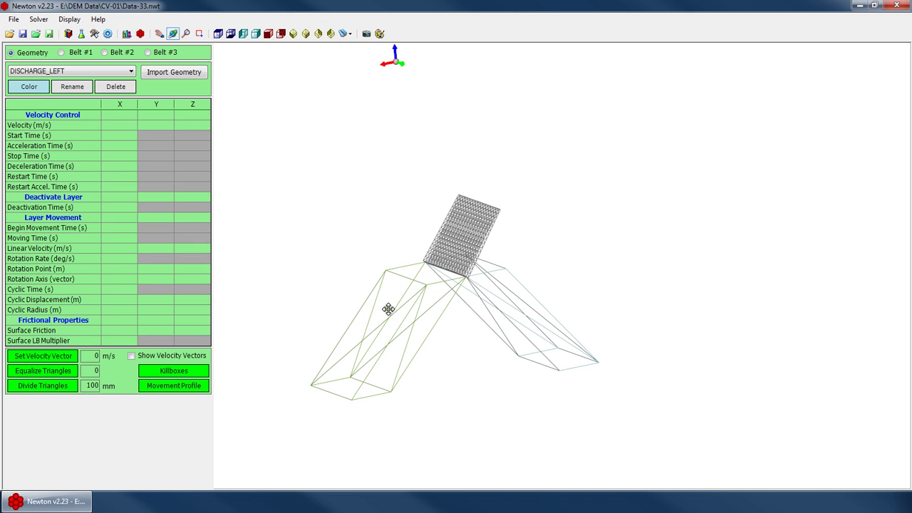
{"action": "left_click_drag", "start_coordinate": [395, 284], "coordinate": [425, 275]}
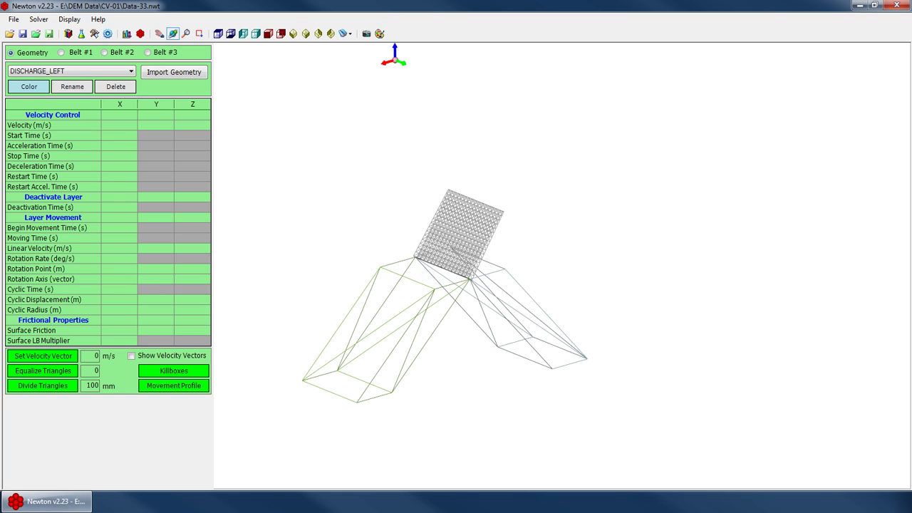